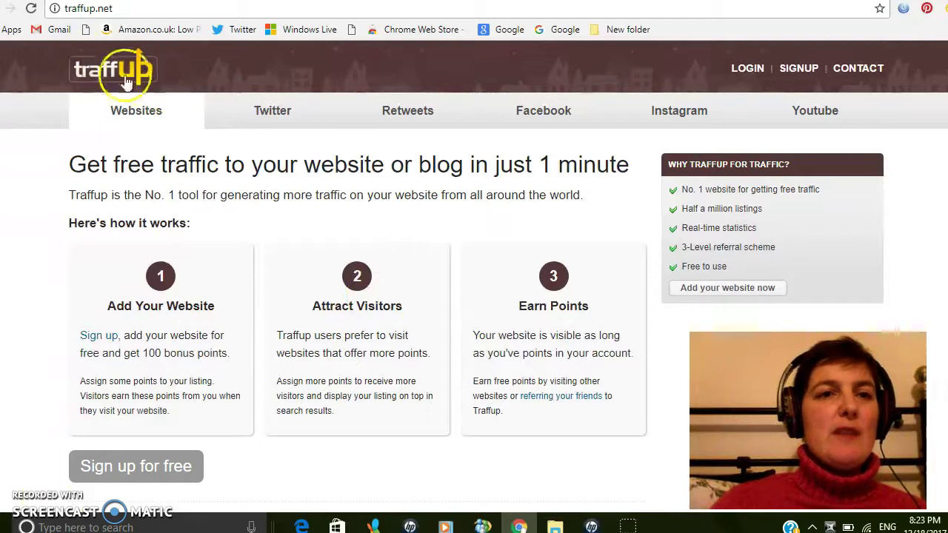
Sign up or log into Traffup, entering the verification word, to reach the Websites list
click(109, 115)
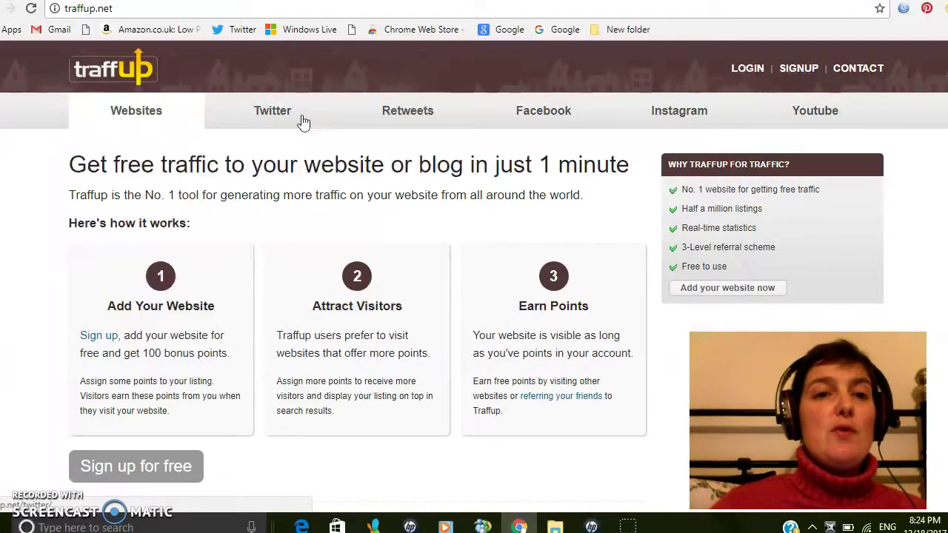
click(273, 112)
click(146, 121)
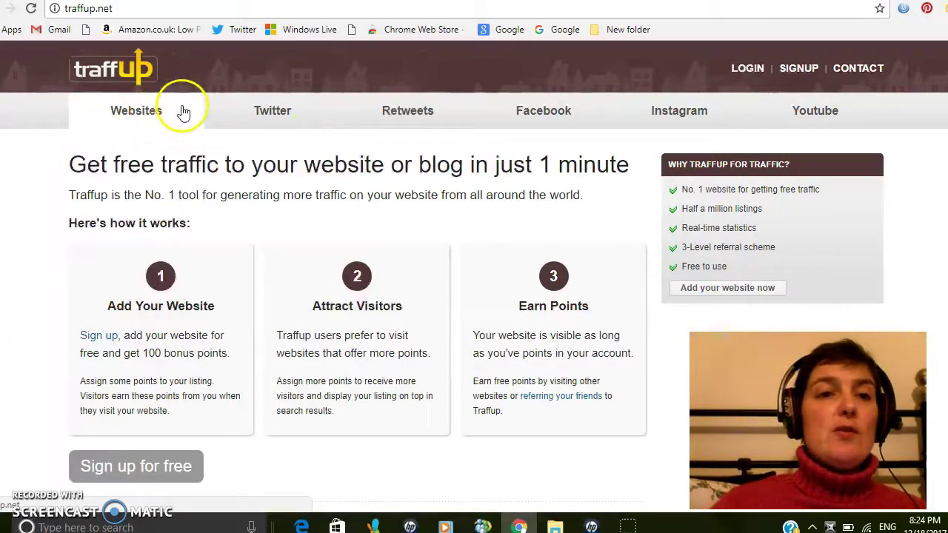
click(133, 119)
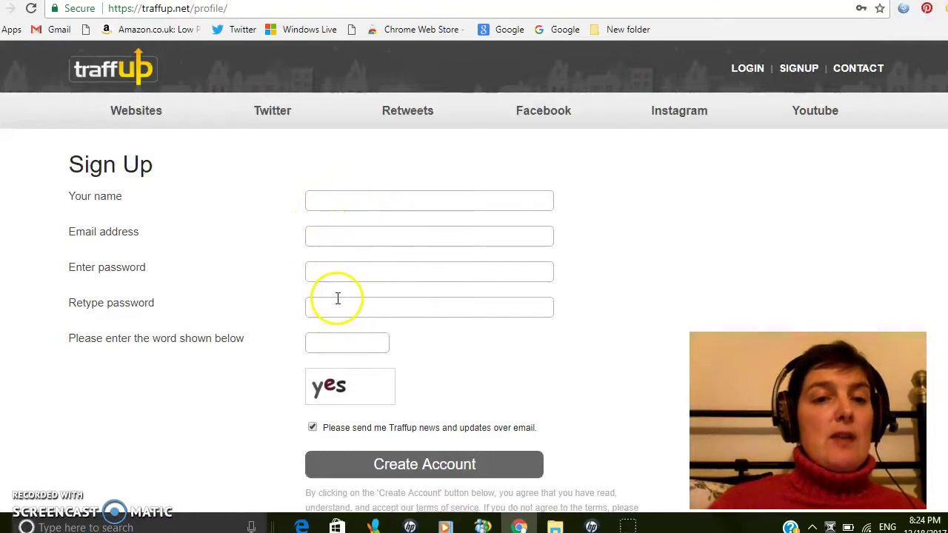
click(326, 342)
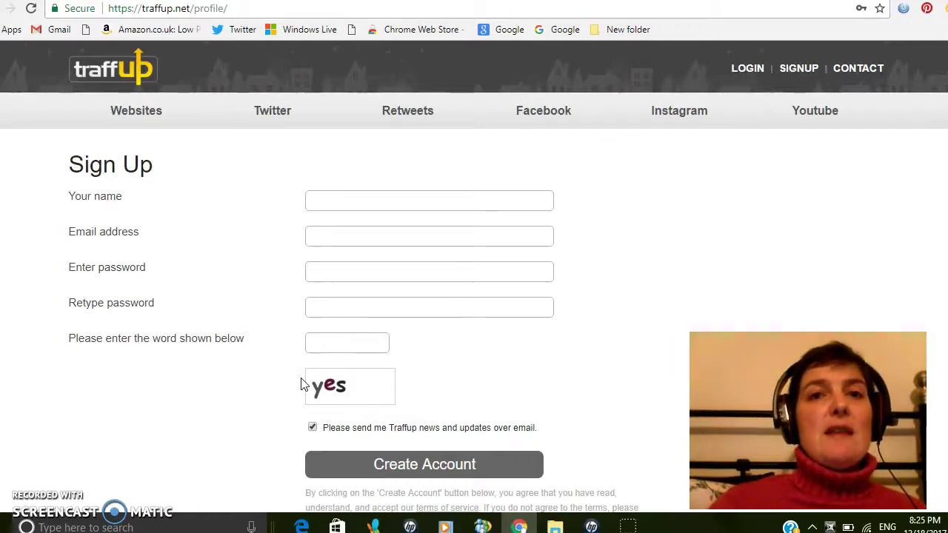
click(301, 361)
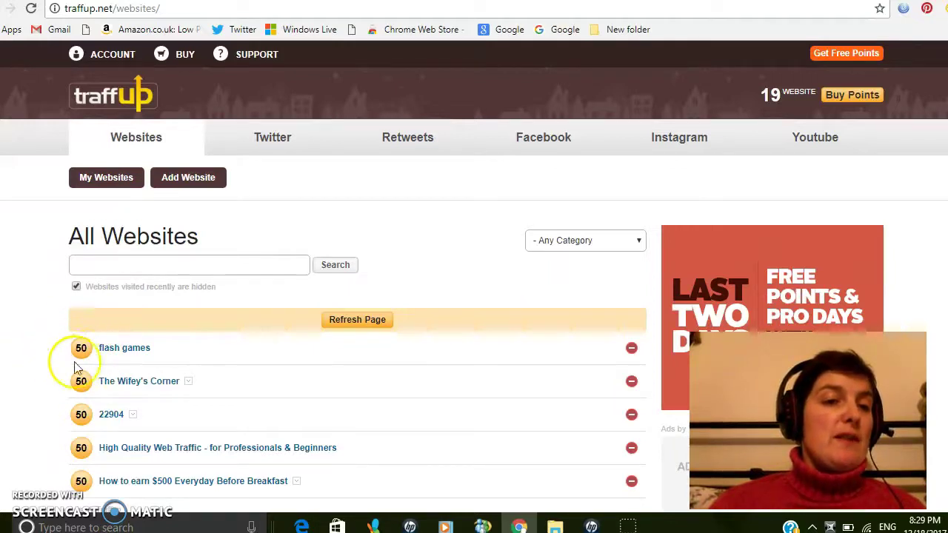
Visit the flash games listing, answer the captcha with Shoe, and close it for 50 points
click(122, 354)
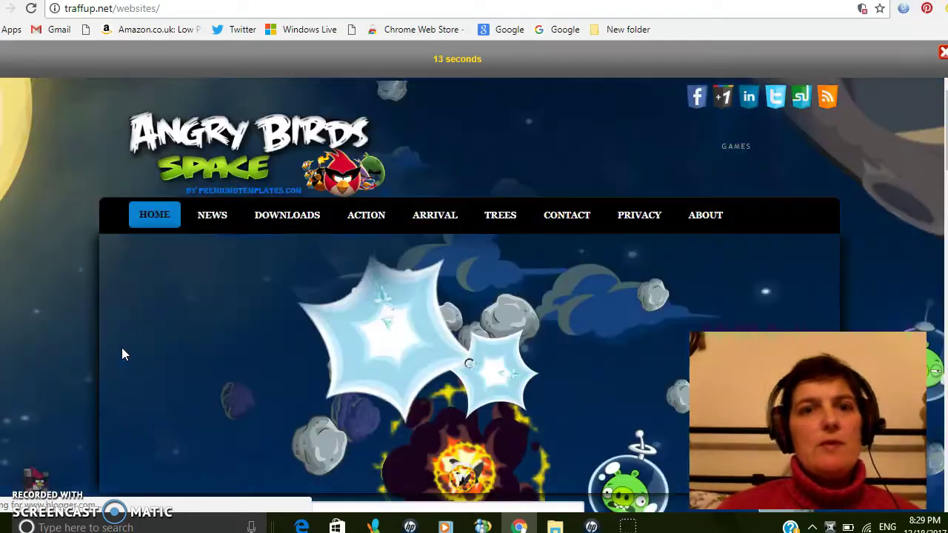
click(168, 356)
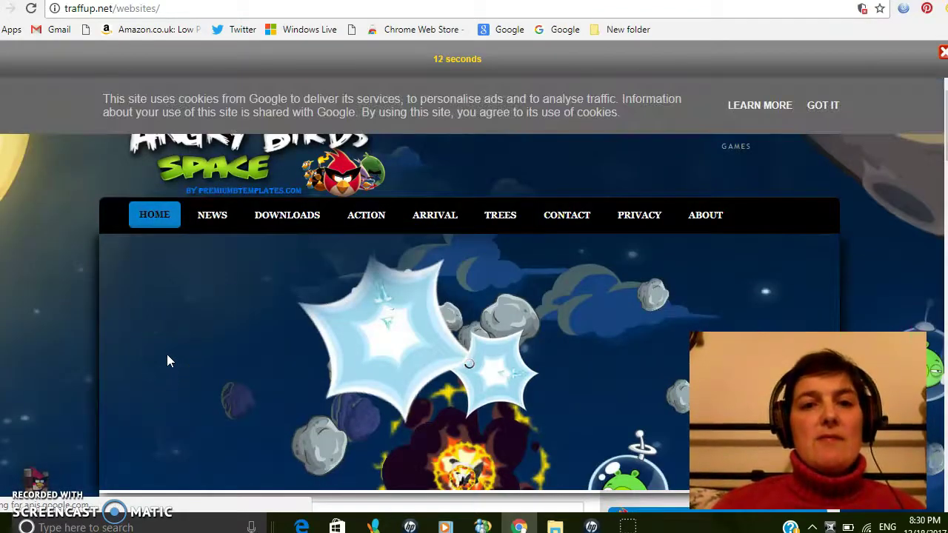
click(250, 340)
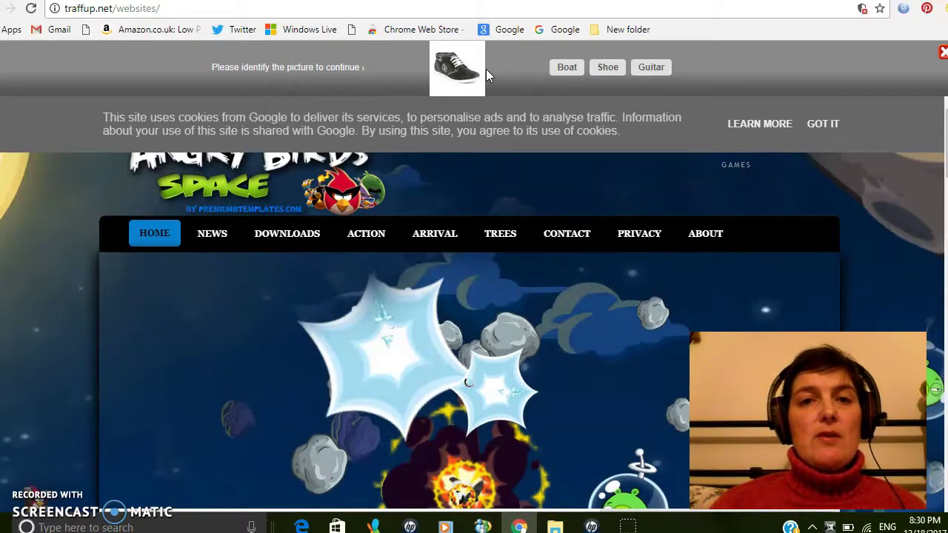
click(457, 74)
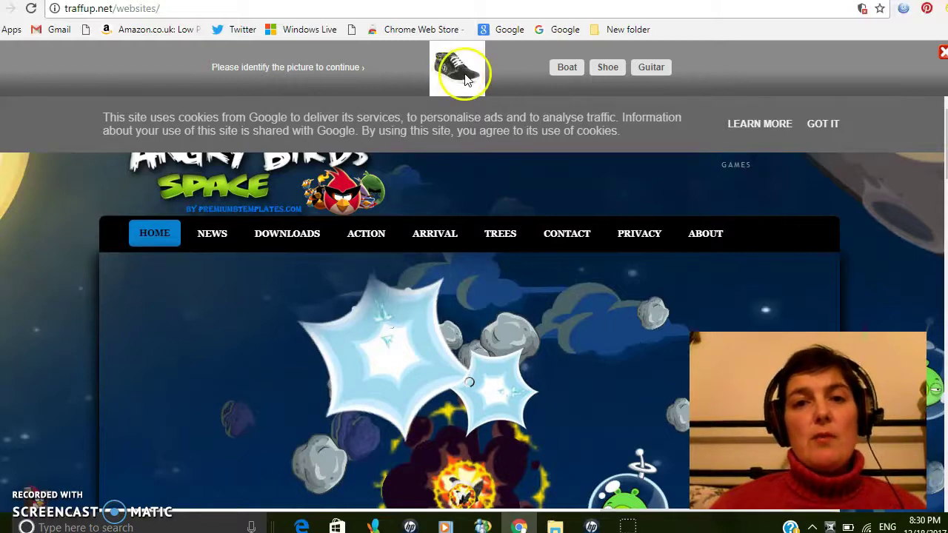
click(604, 77)
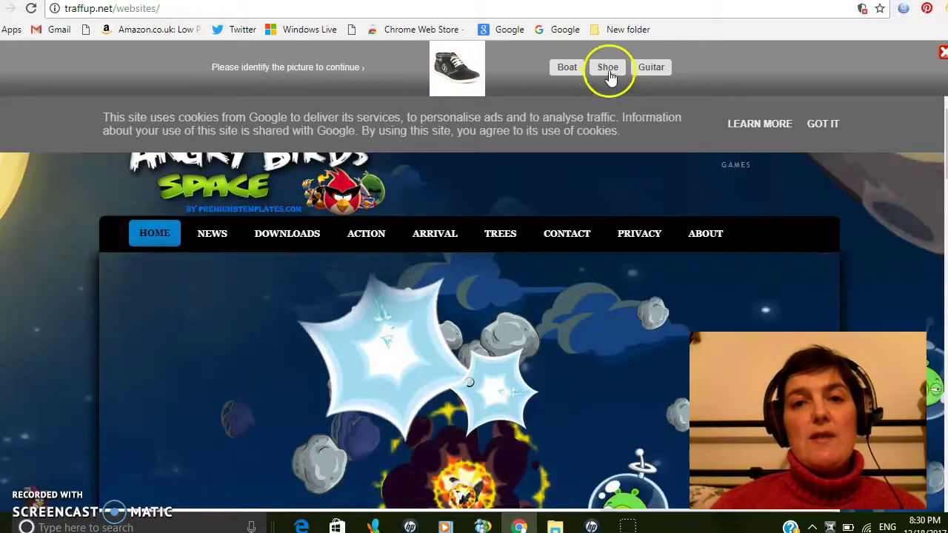
click(605, 70)
click(601, 73)
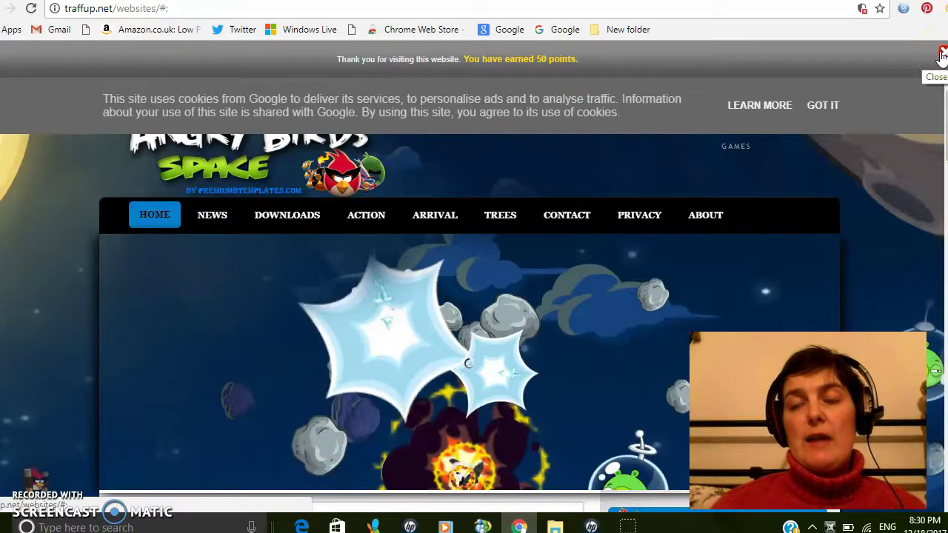
click(942, 53)
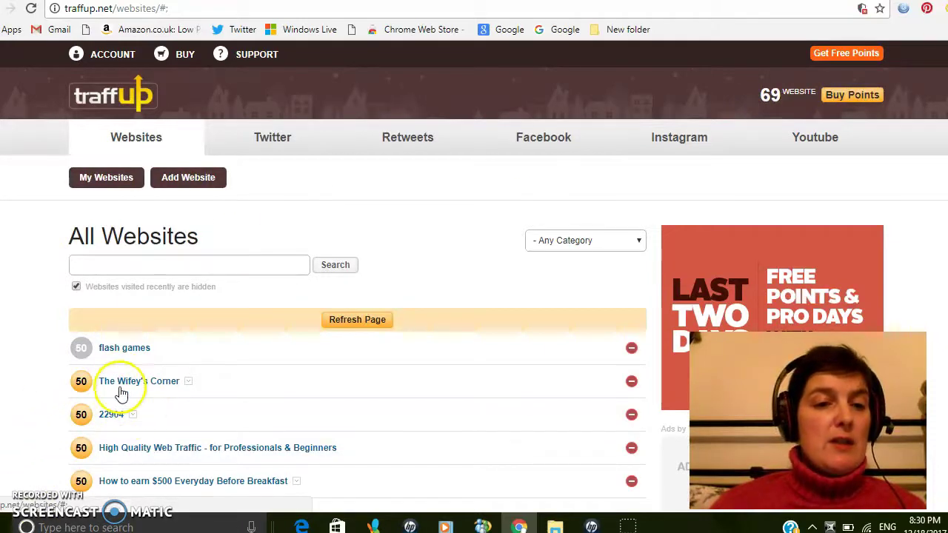
Visit the High Quality Web Traffic listing, answer the captcha with Horse, and close it
click(120, 453)
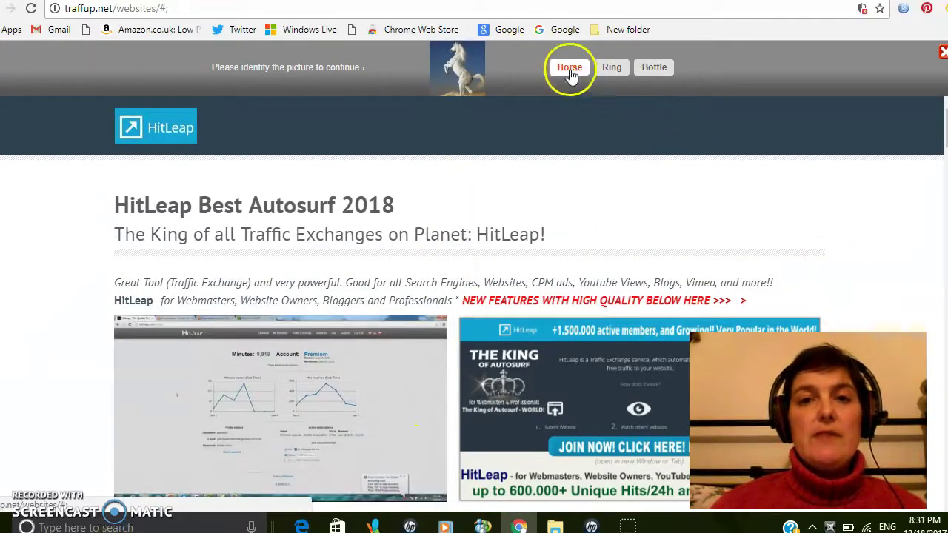
click(572, 69)
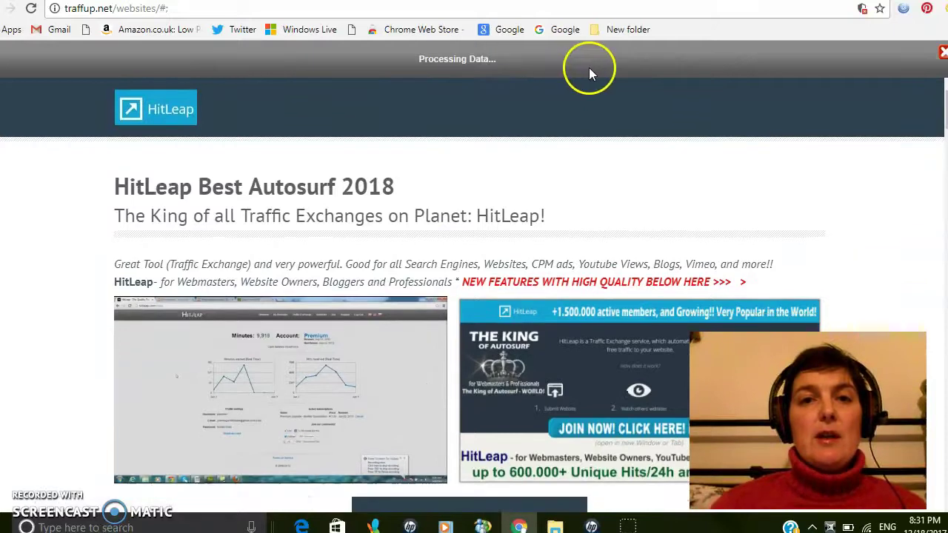
click(943, 53)
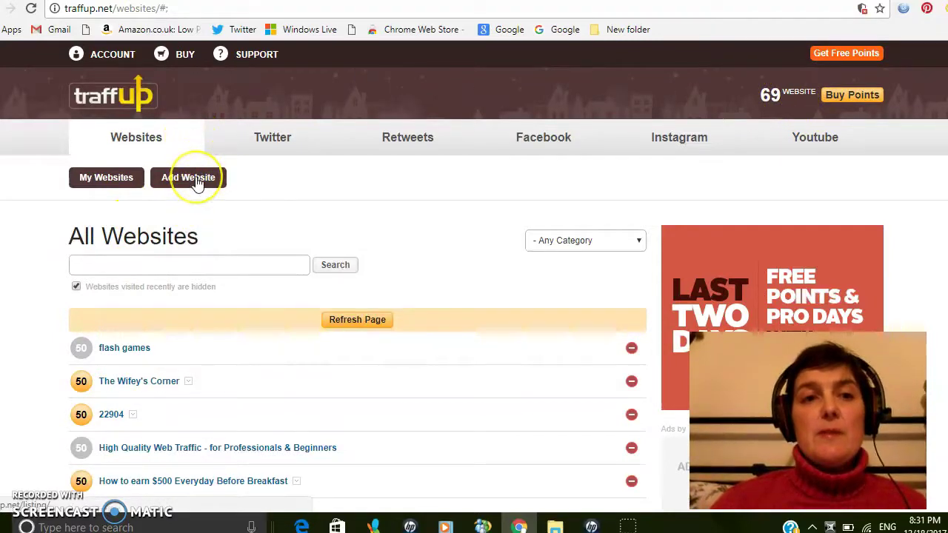
click(172, 184)
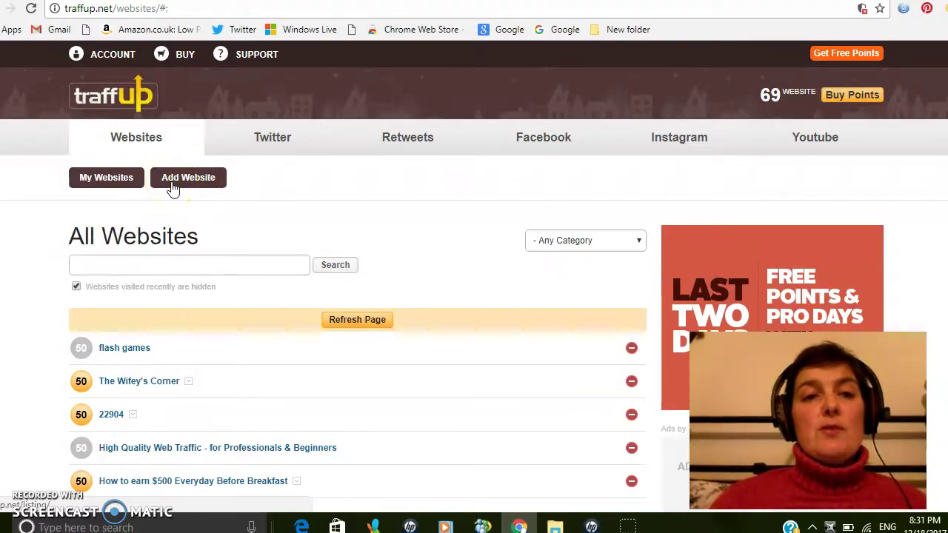
click(174, 184)
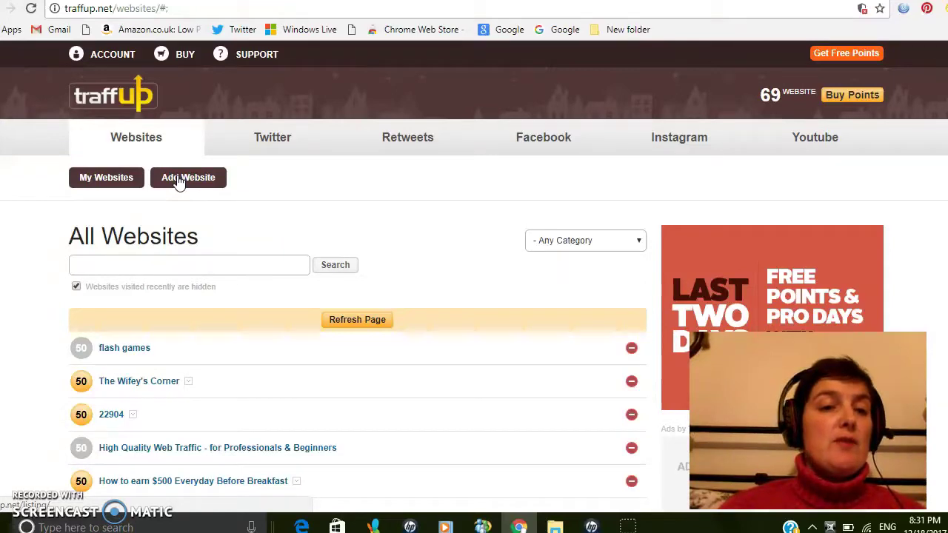
click(173, 146)
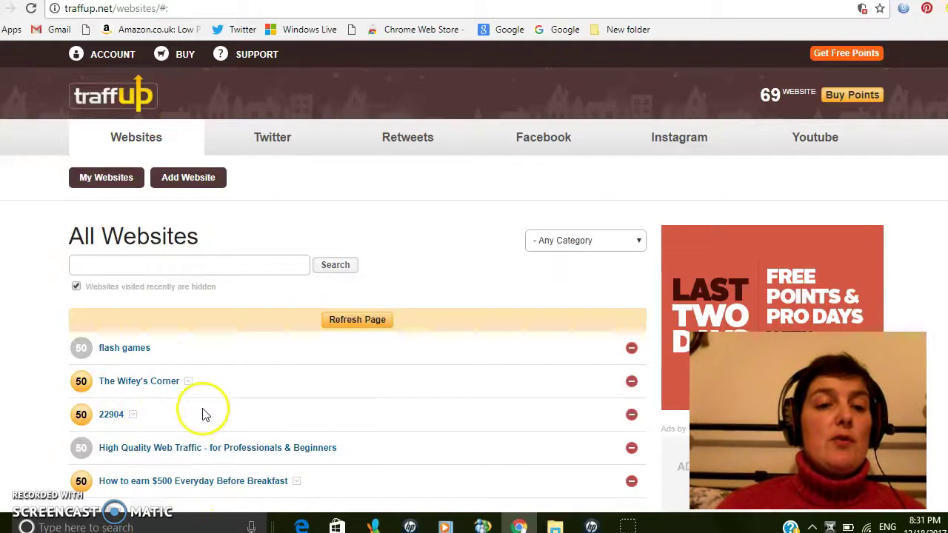
scroll(169, 381, down, 1)
scroll(169, 383, down, 1)
scroll(171, 382, down, 2)
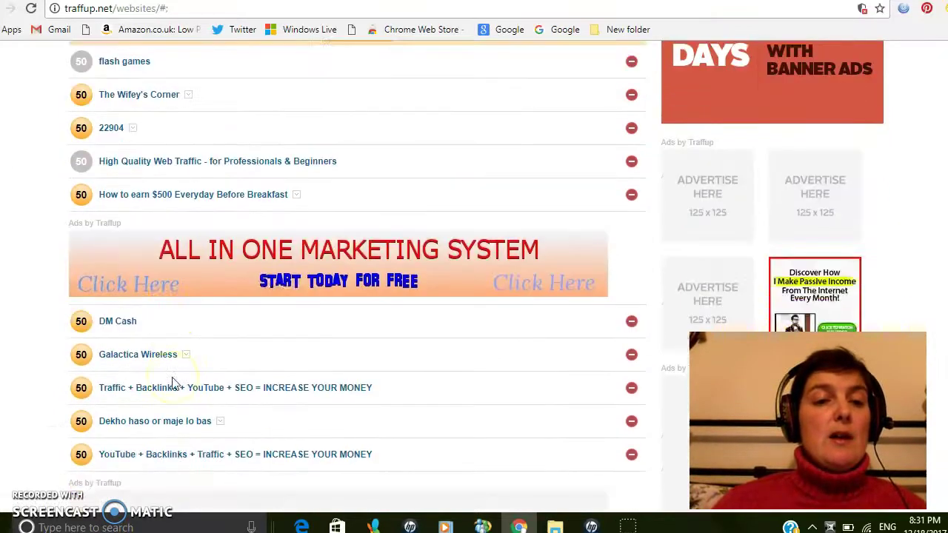
scroll(172, 382, down, 1)
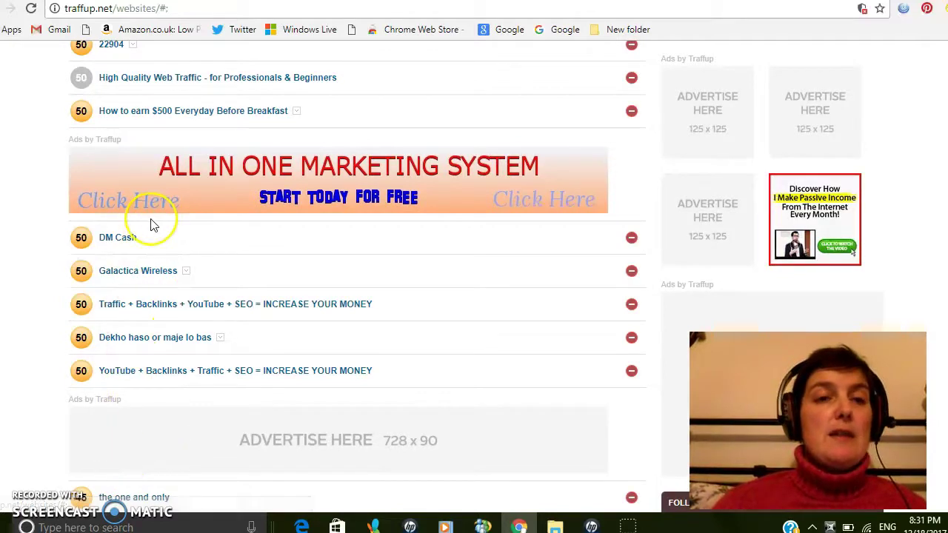
scroll(151, 222, up, 3)
scroll(151, 220, up, 2)
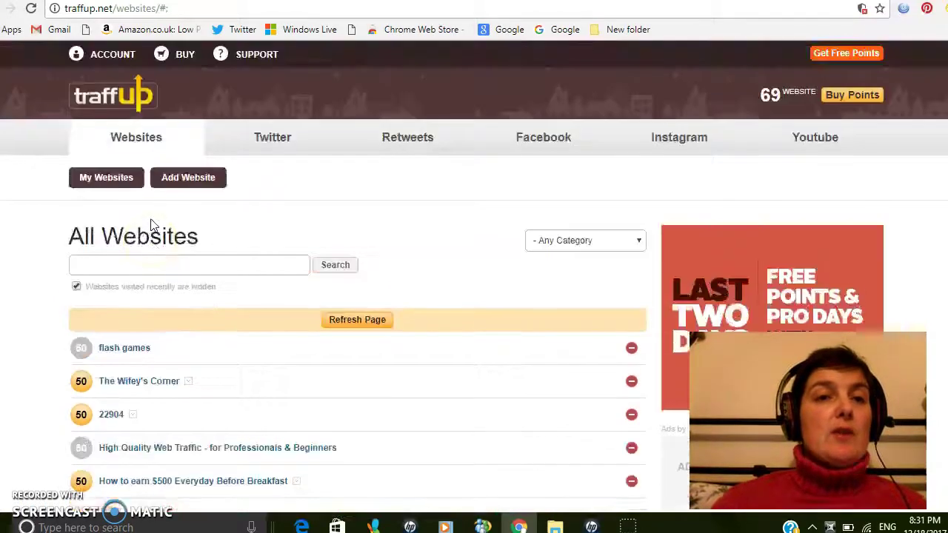
click(197, 183)
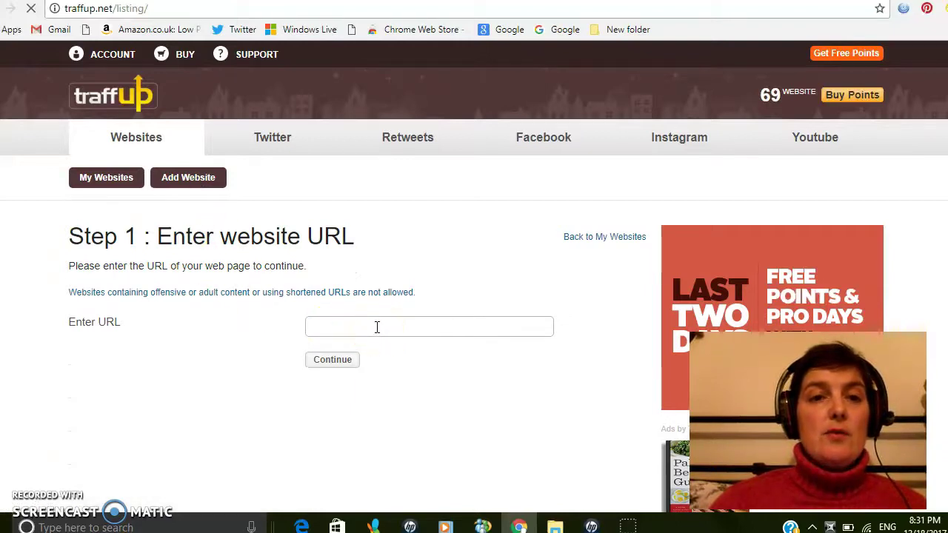
Copy the blog post's full web address from the browser address bar
click(377, 327)
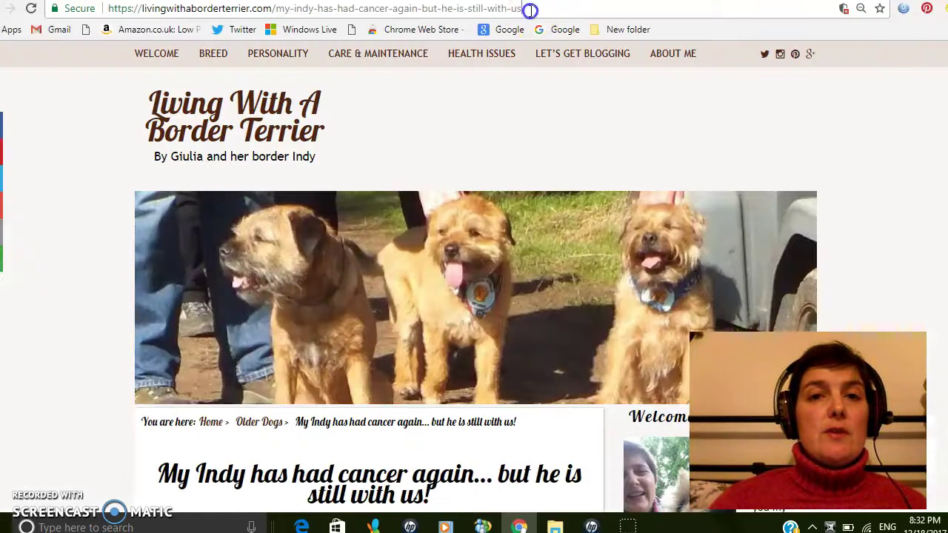
drag(530, 11, 106, 7)
right_click(123, 10)
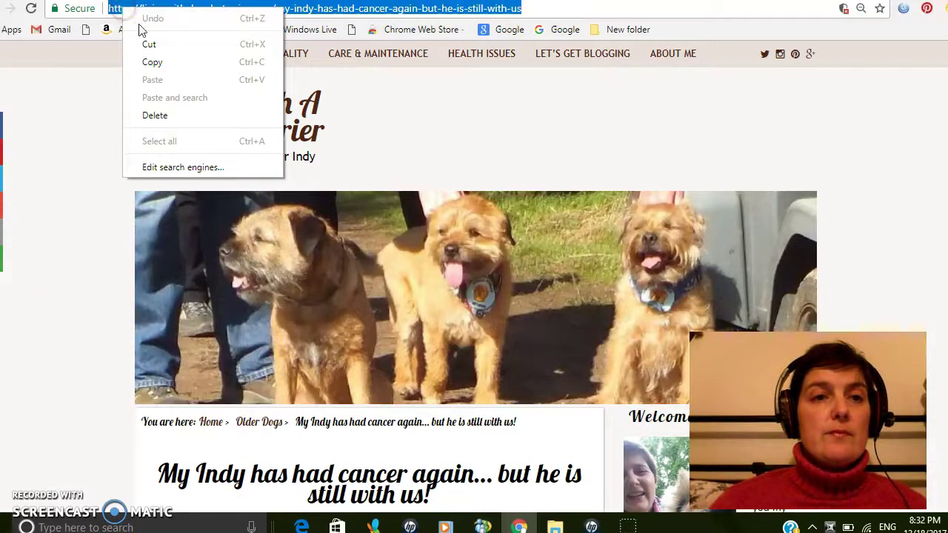
click(152, 61)
Paste the blog post URL into Traffup's Enter URL field and submit it
key(ctrl+Tab)
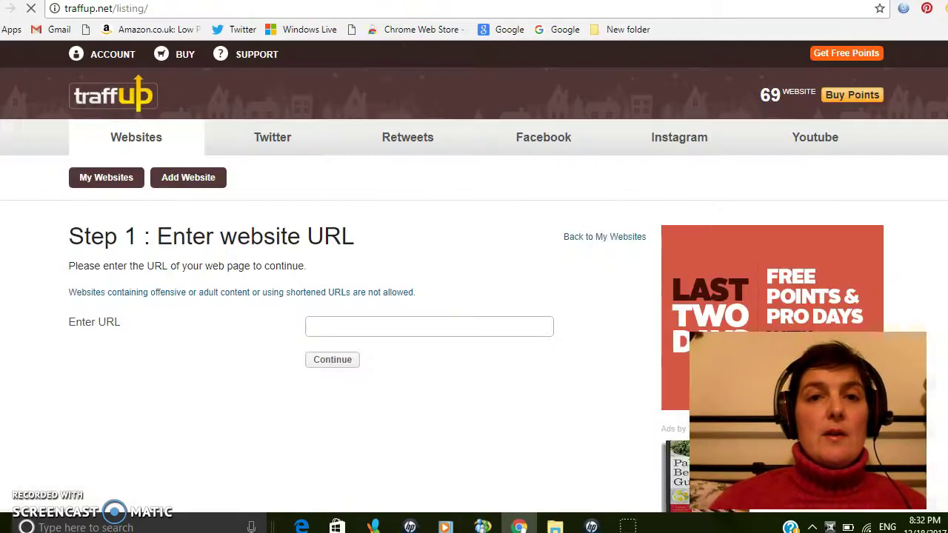
click(384, 327)
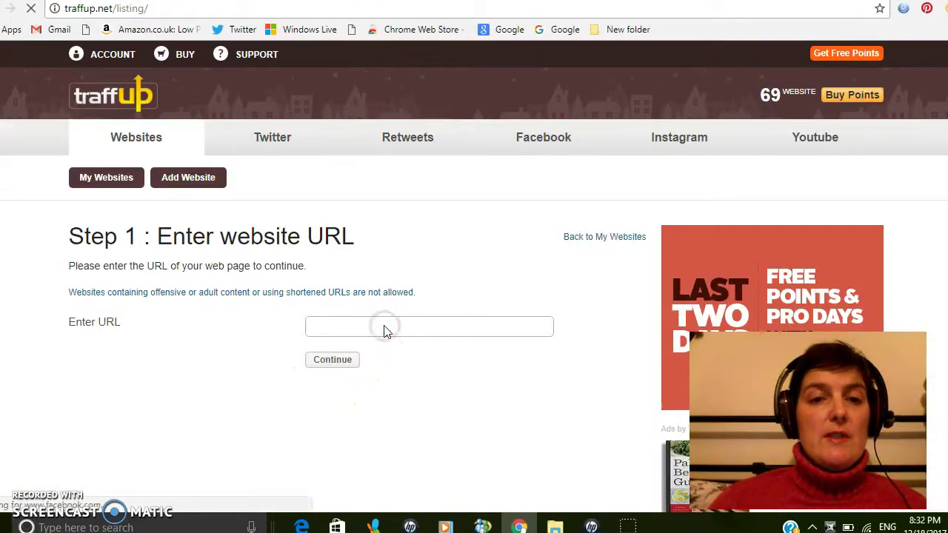
click(361, 328)
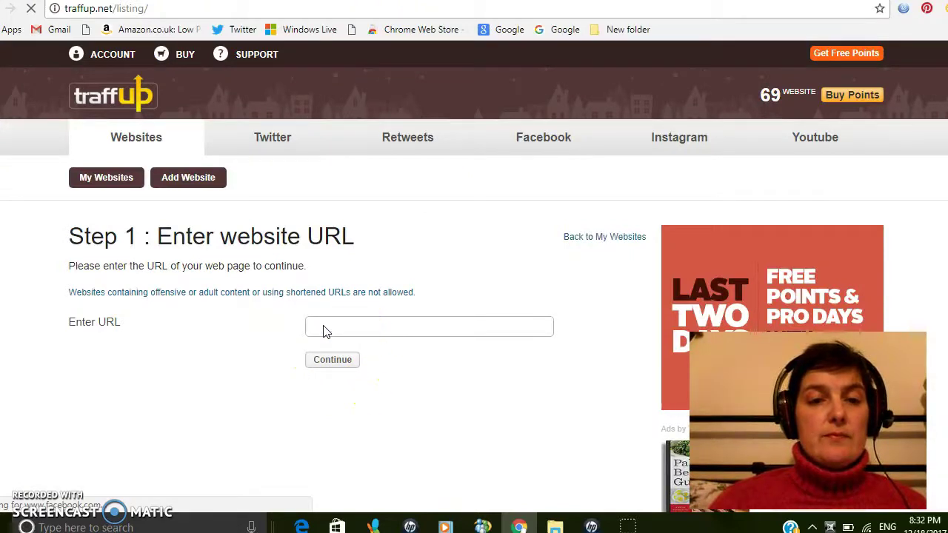
right_click(323, 331)
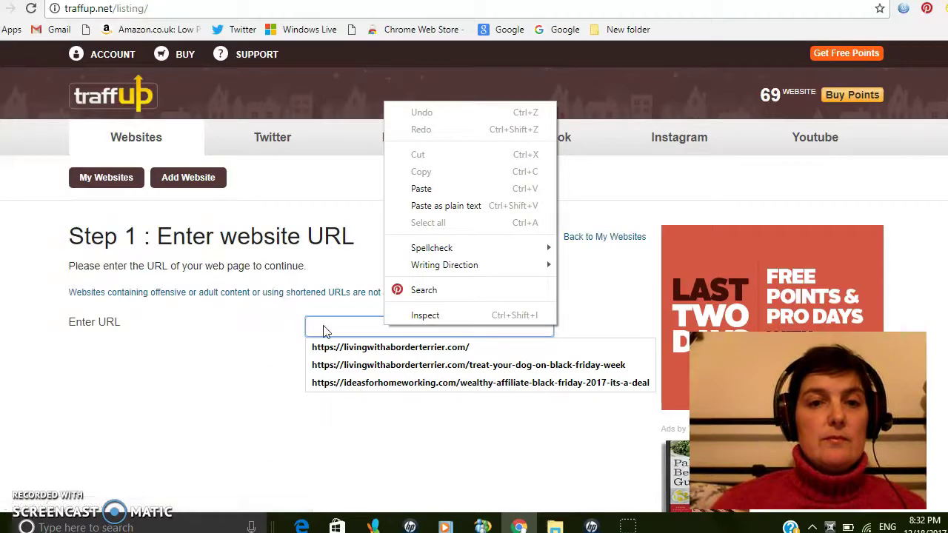
right_click(323, 326)
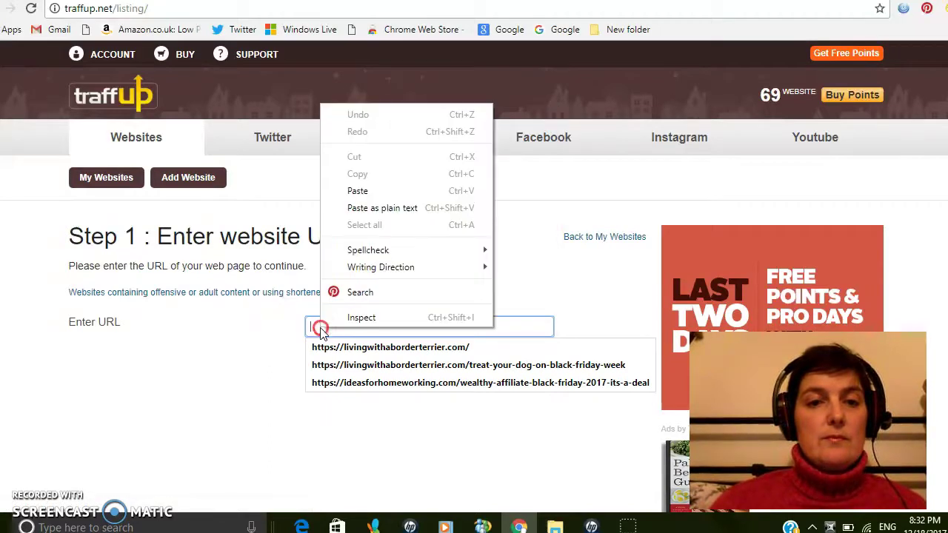
click(359, 190)
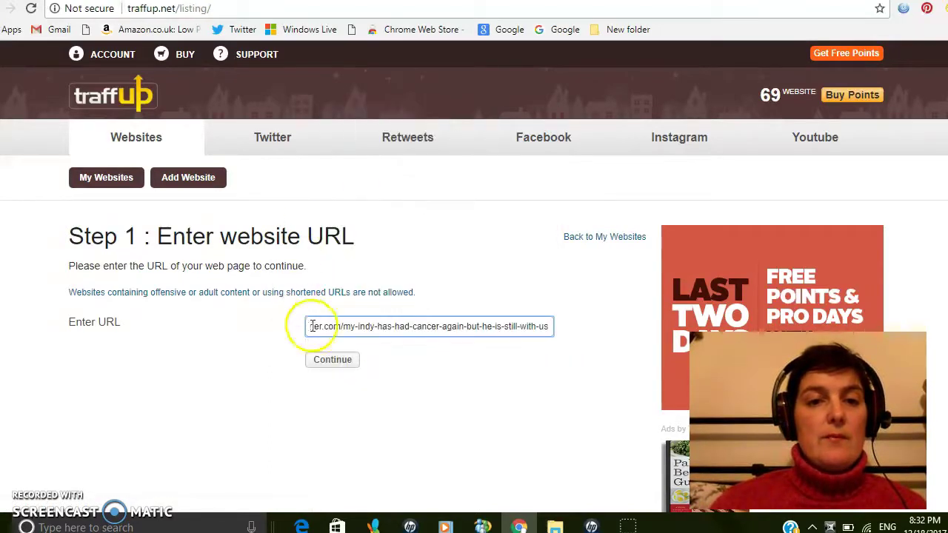
click(330, 366)
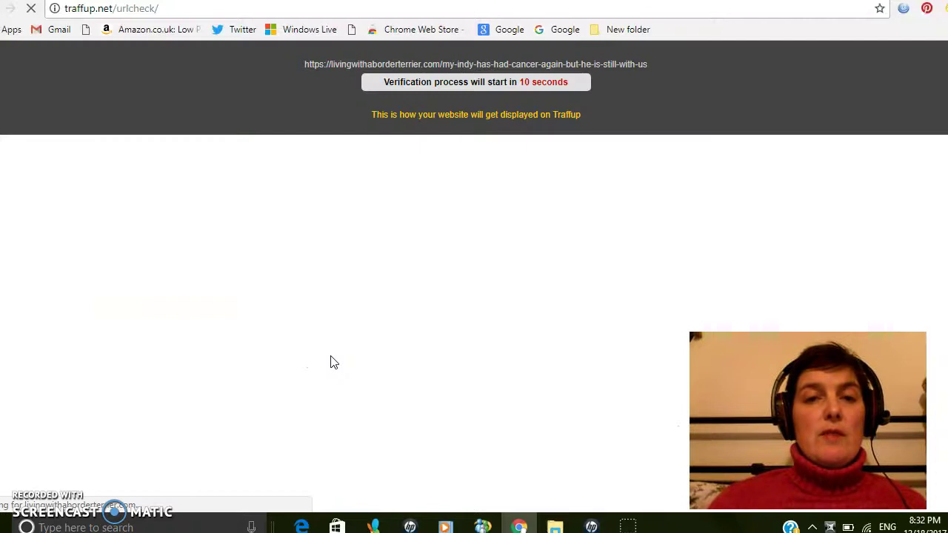
Wait out the verification countdown until the Step 2 details form appears
drag(369, 349, 548, 266)
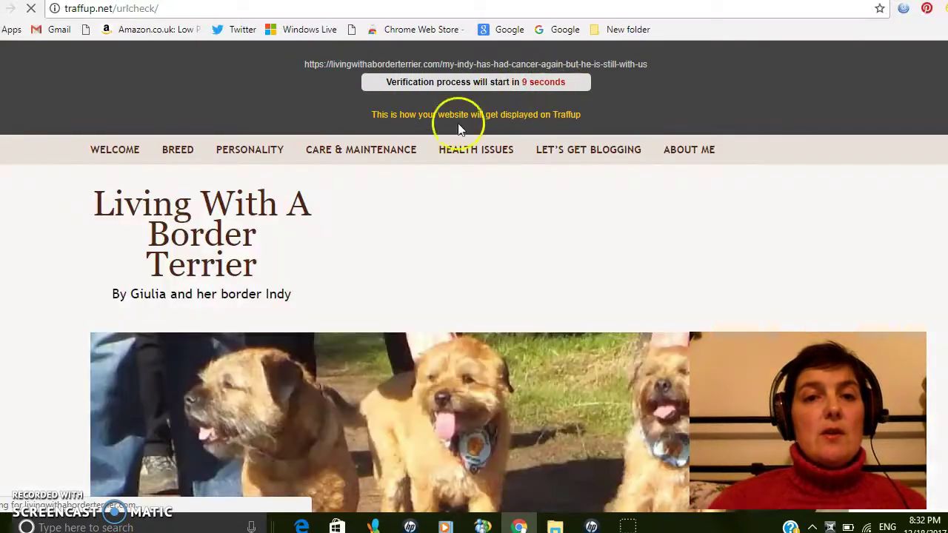
click(434, 160)
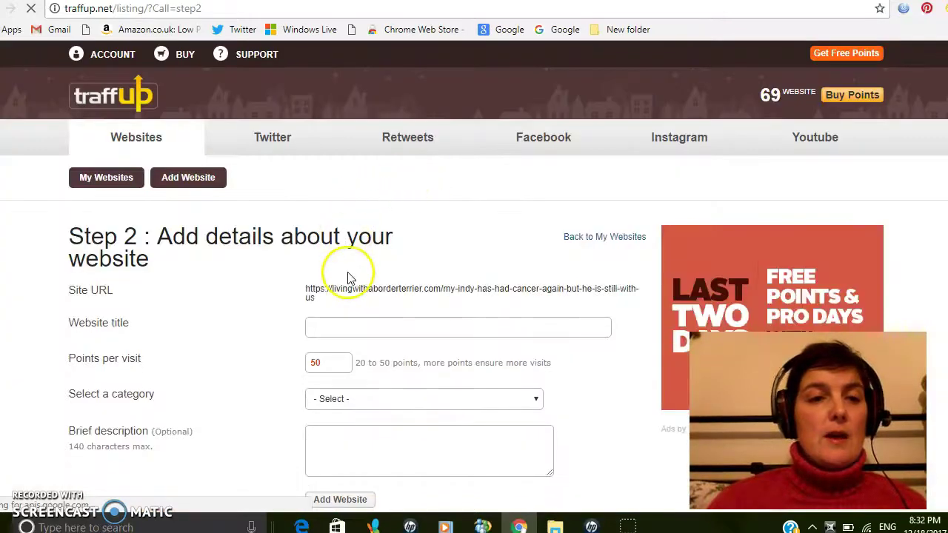
Title the listing 'My Dog Had Cancer But He Is OK' and set 50 points per visit
click(335, 329)
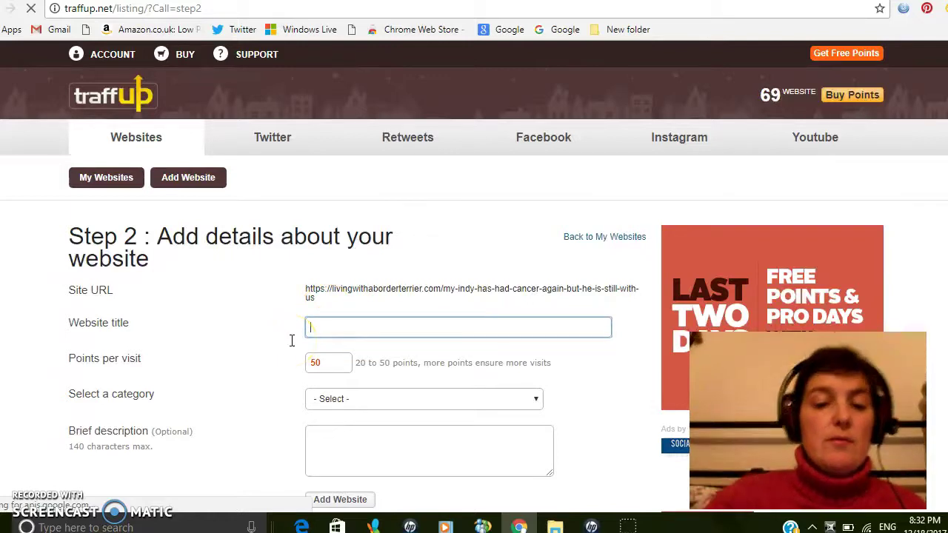
text(My )
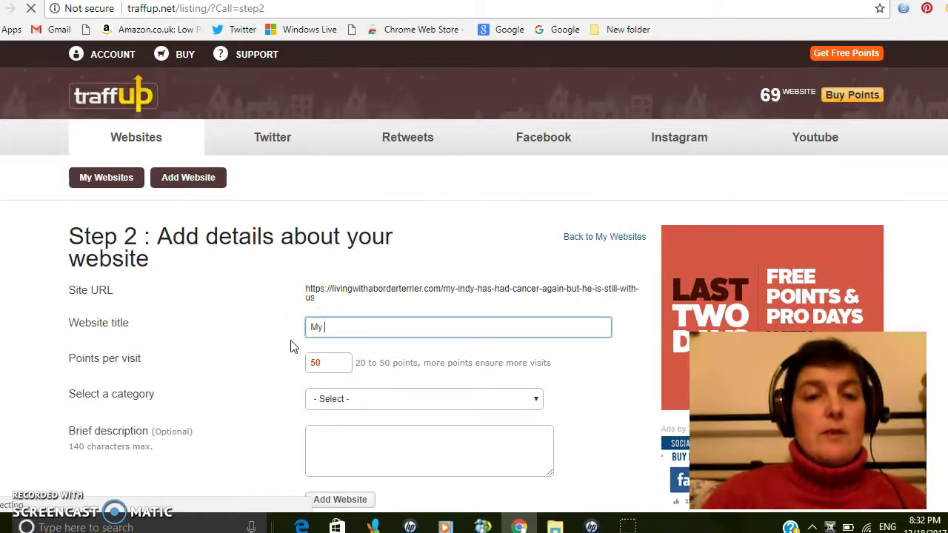
text(Dog )
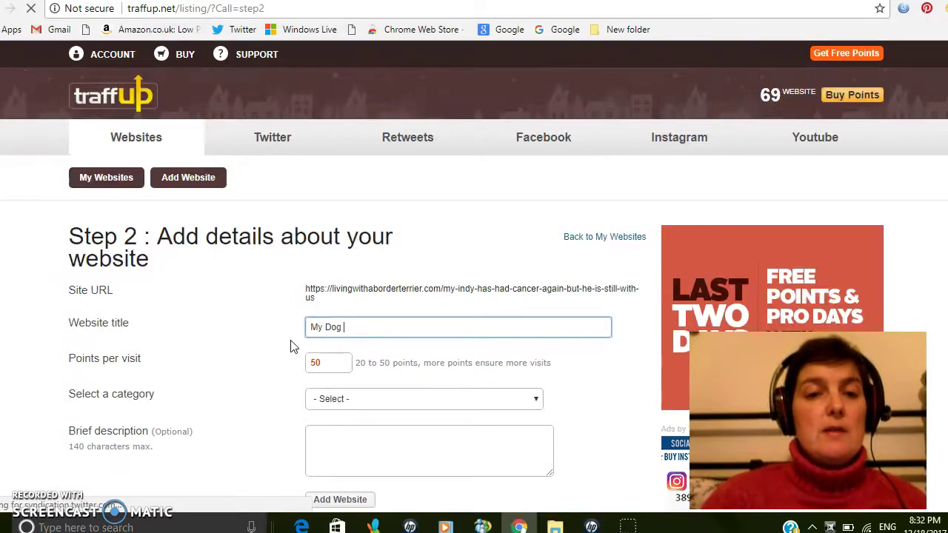
text(Had Cancer )
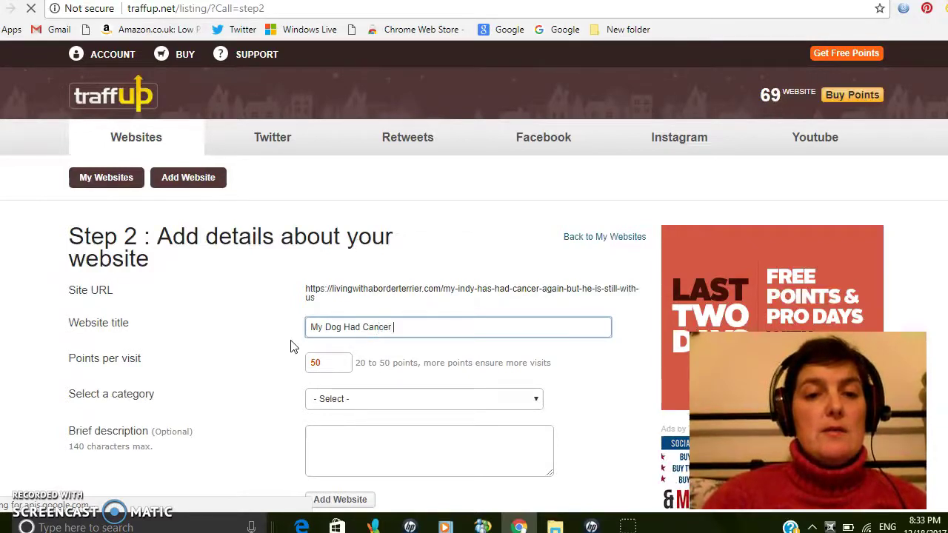
text(But )
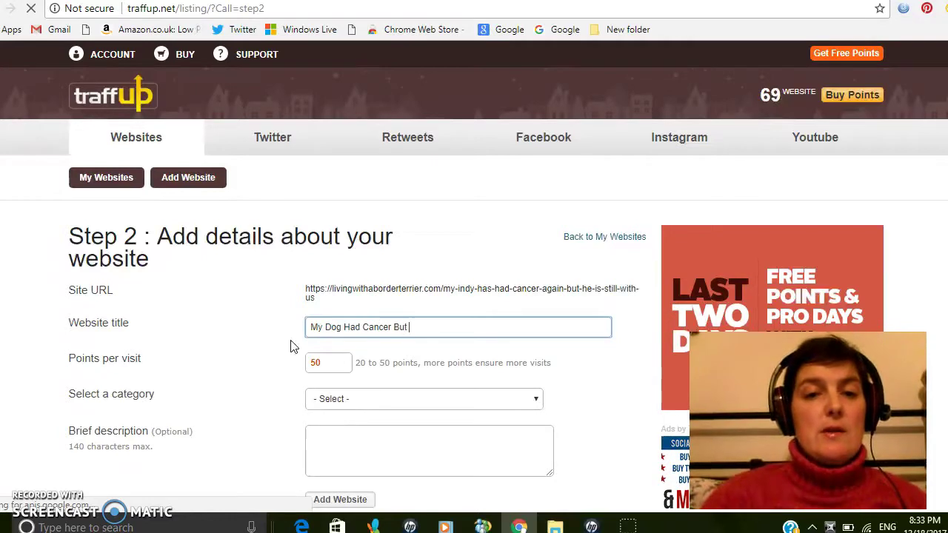
text(He)
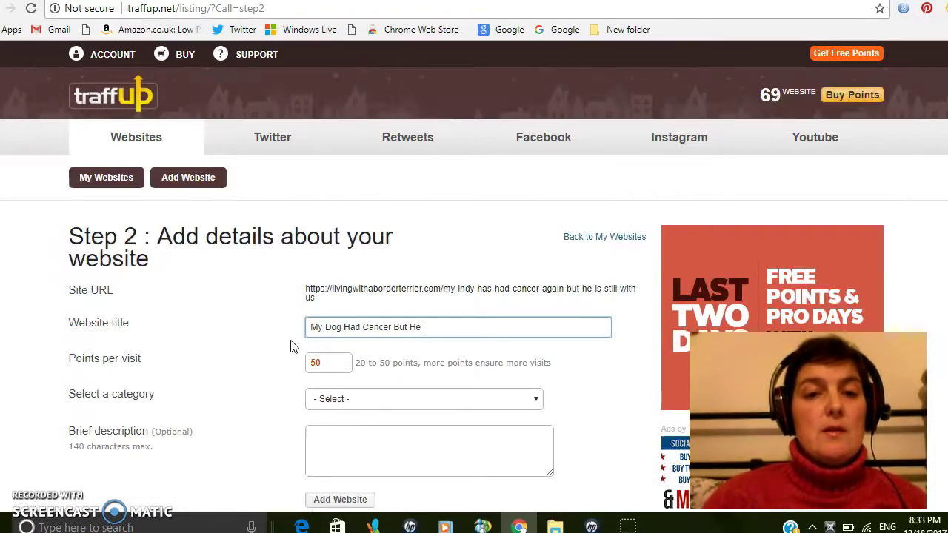
text( Is O)
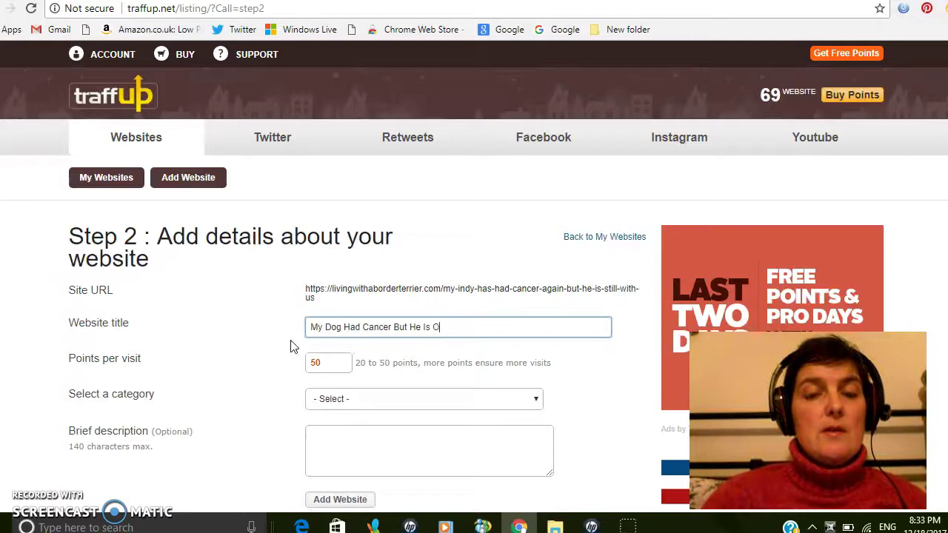
text(K -)
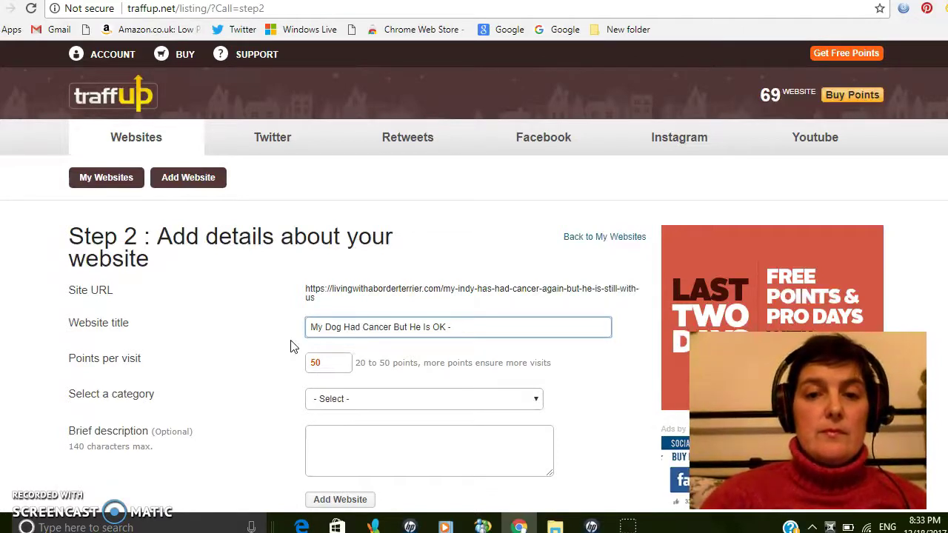
text( Veter)
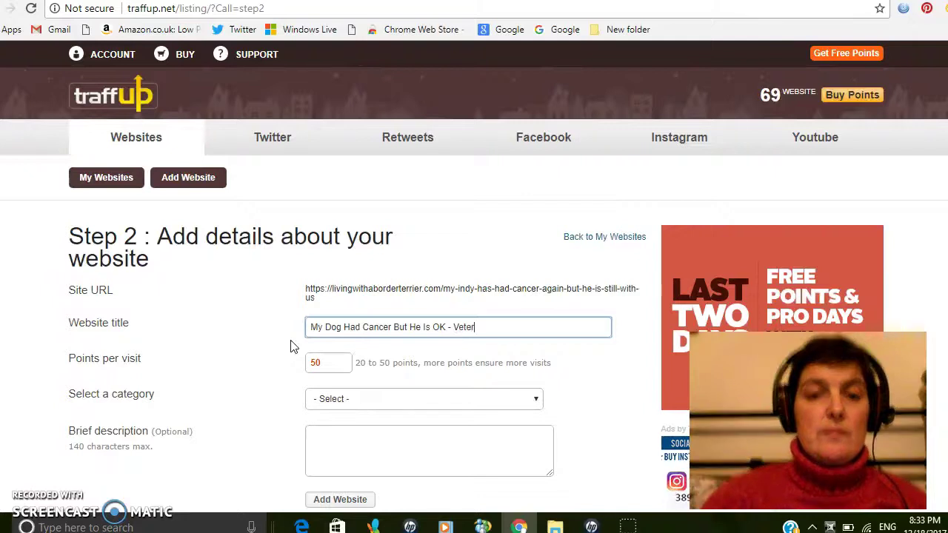
text(inary S)
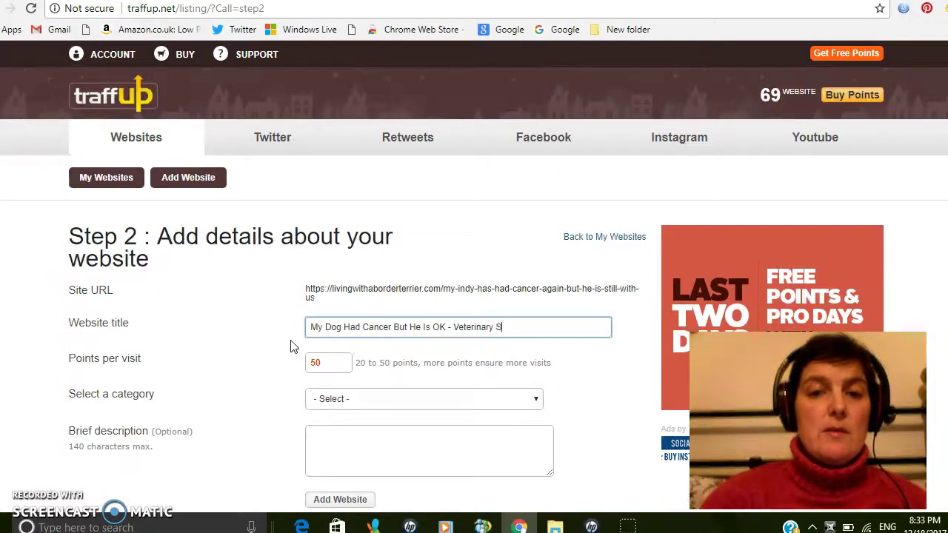
text(cience can )
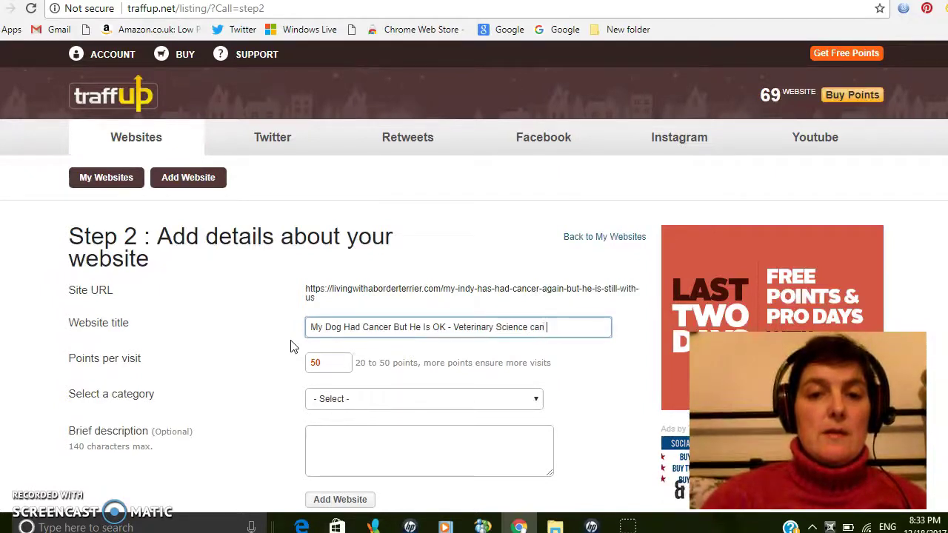
text(sa)
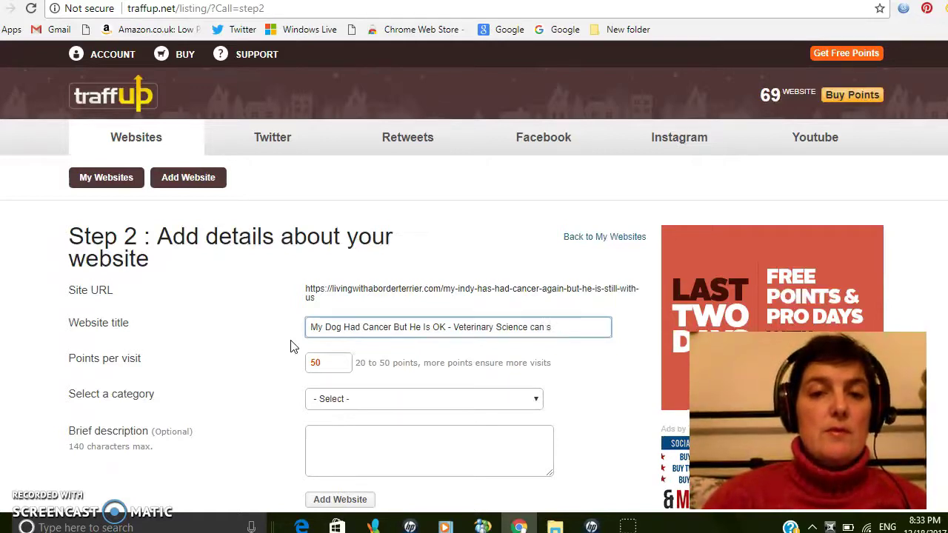
key(BackSpace)
key(BackSpace)
key(BackSpace)
key(BackSpace)
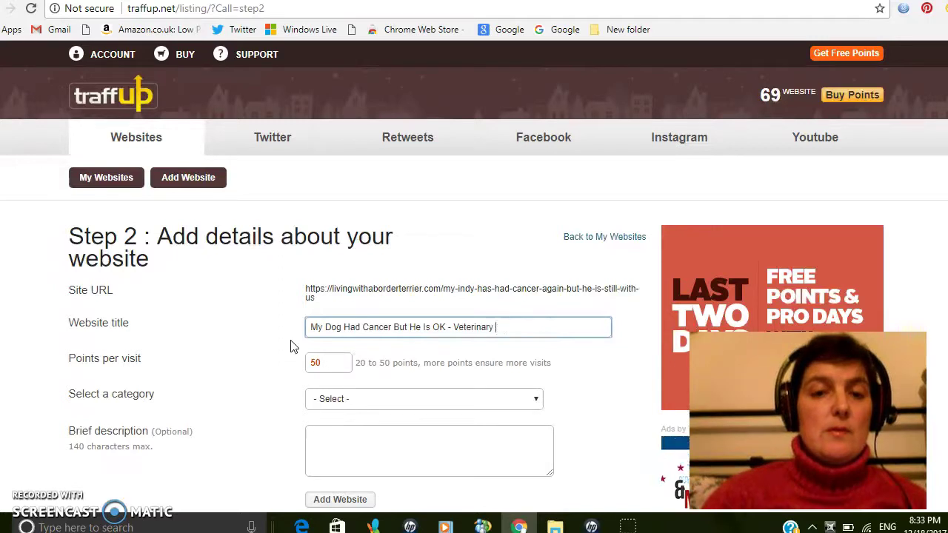
key(BackSpace)
key(BackSpace)
key(BackSpace)
key(BackSpace)
key(BackSpace)
key(BackSpace)
key(BackSpace)
key(BackSpace)
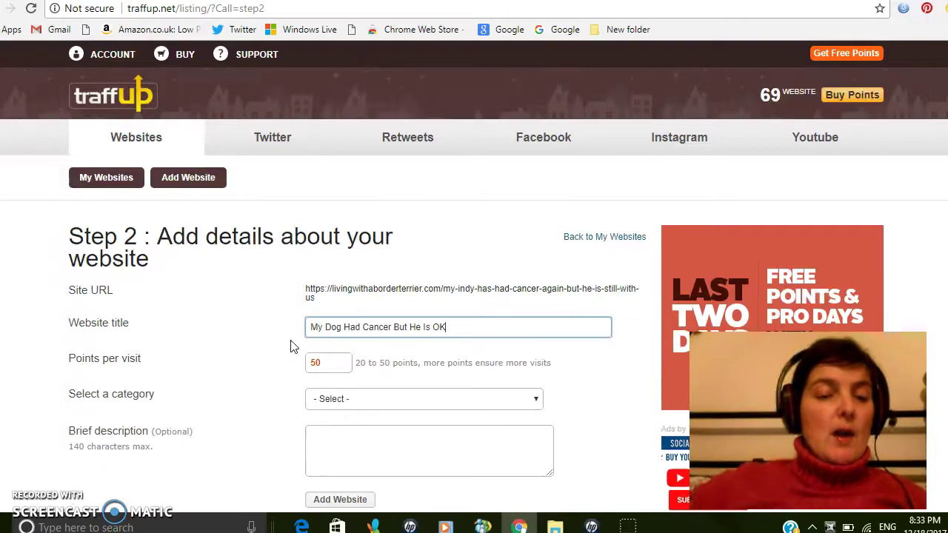
click(297, 341)
double_click(333, 361)
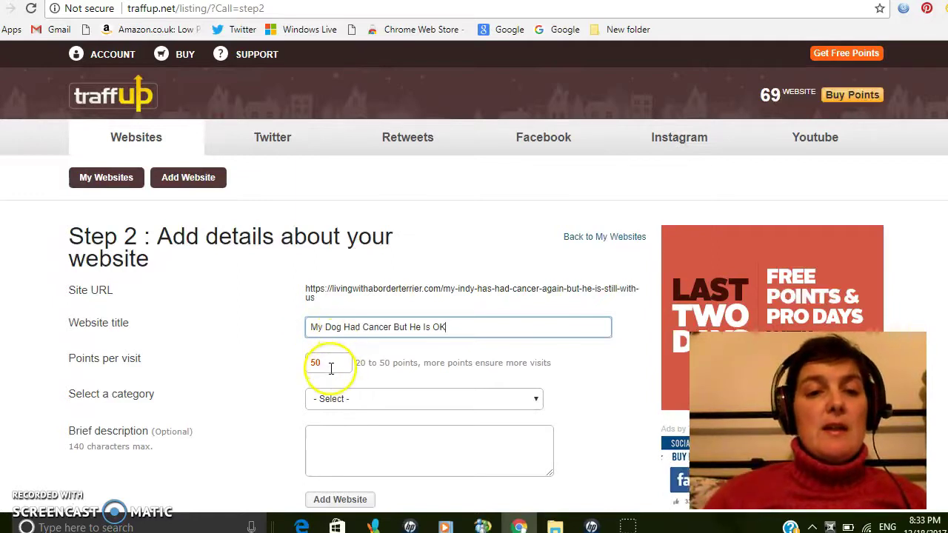
text(50)
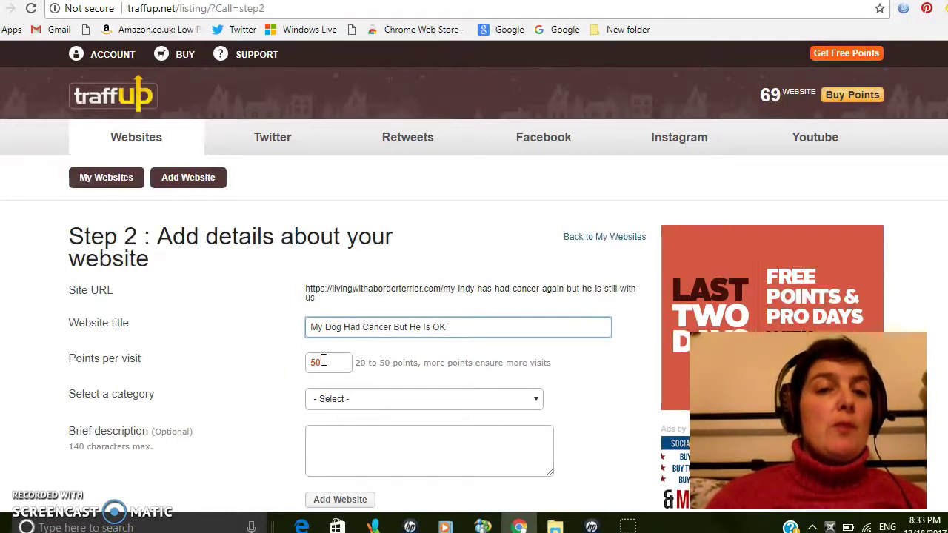
click(317, 366)
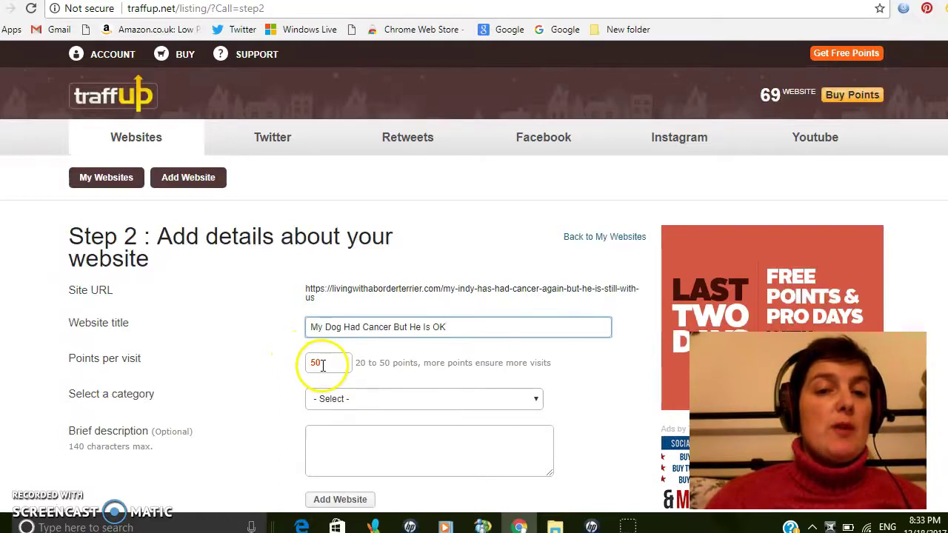
Choose Pets as the listing category
click(537, 402)
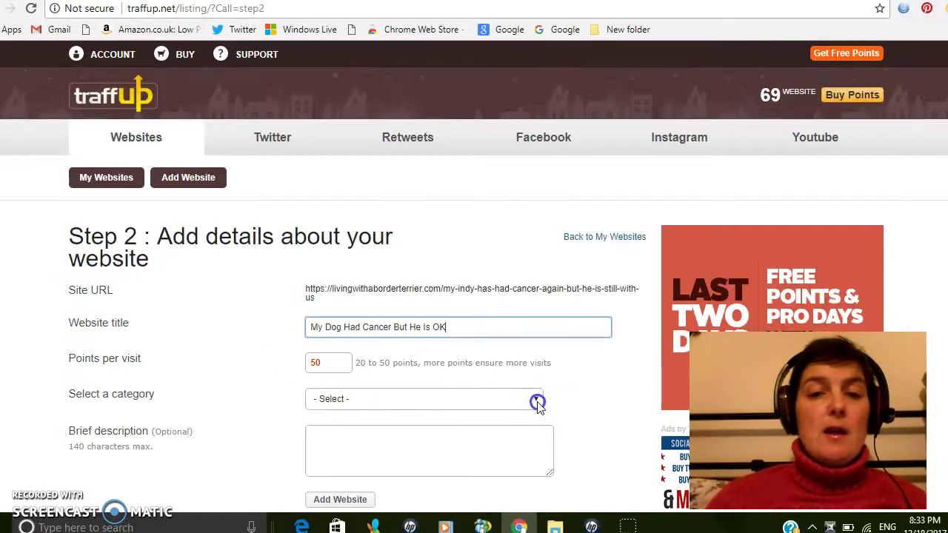
scroll(529, 264, down, 3)
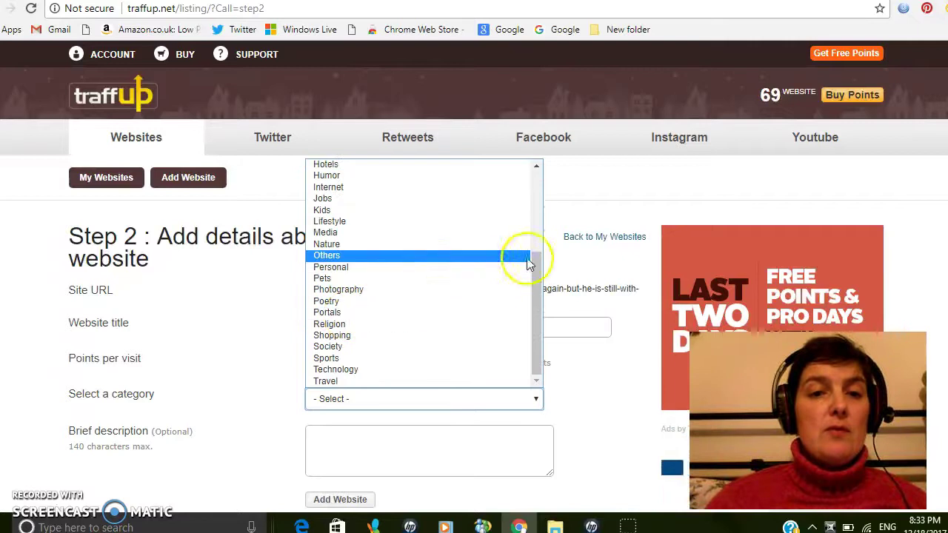
click(332, 278)
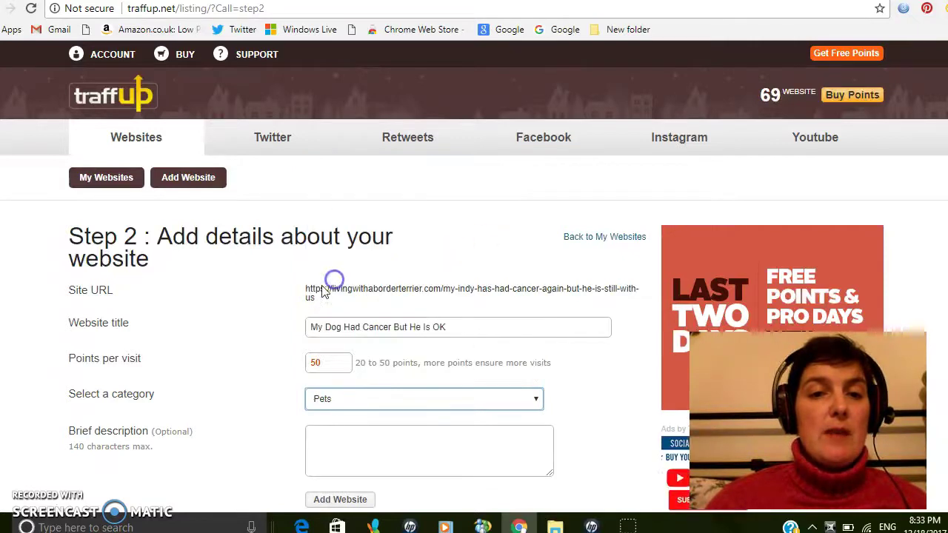
Enter the brief description 'Veterinary Science can save dogs from cancer nowadays.'
click(346, 448)
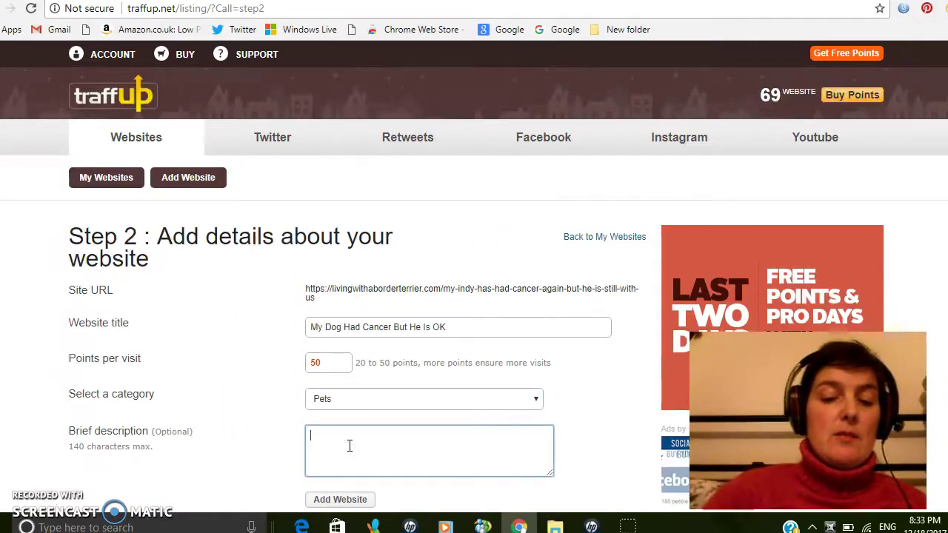
text(S)
text(cience)
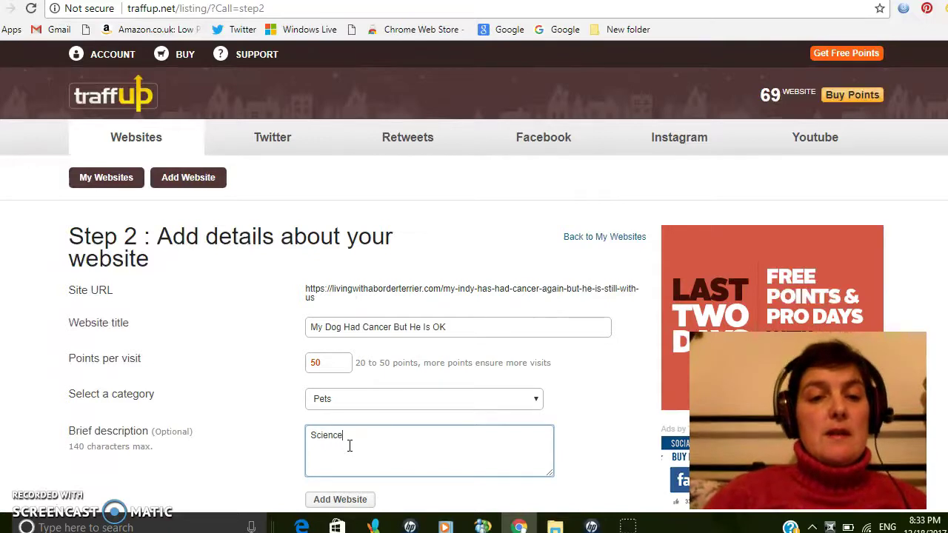
key(BackSpace)
key(BackSpace)
key(BackSpace)
key(BackSpace)
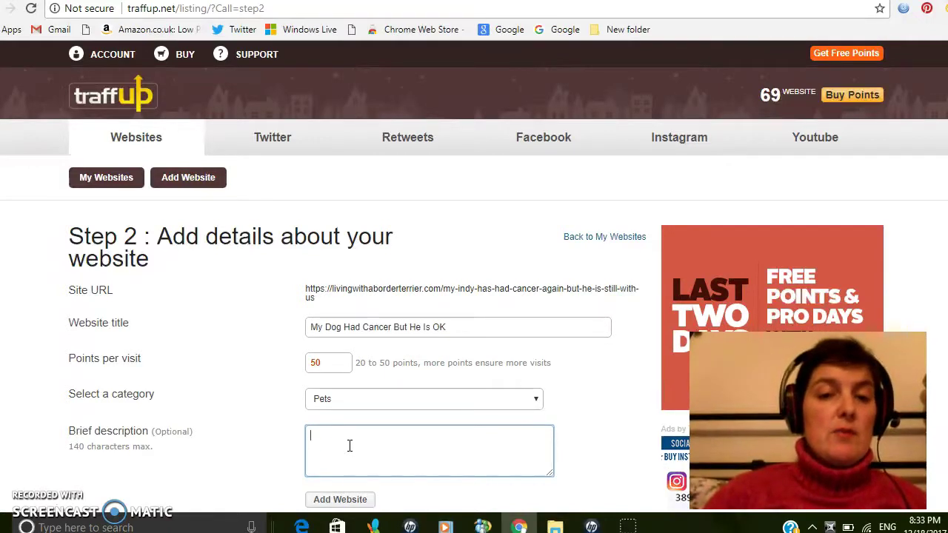
text(Veteria)
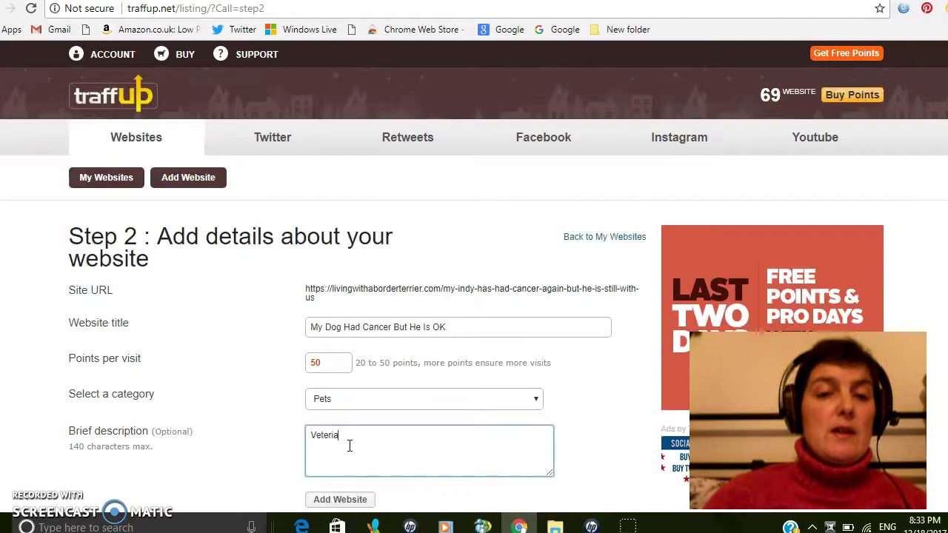
text(ary Science can sa)
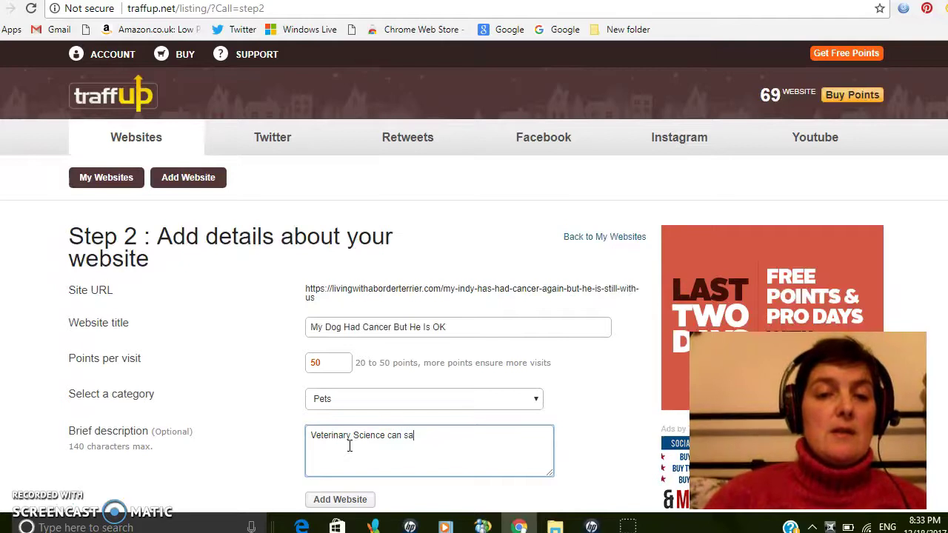
text(ve dogs from )
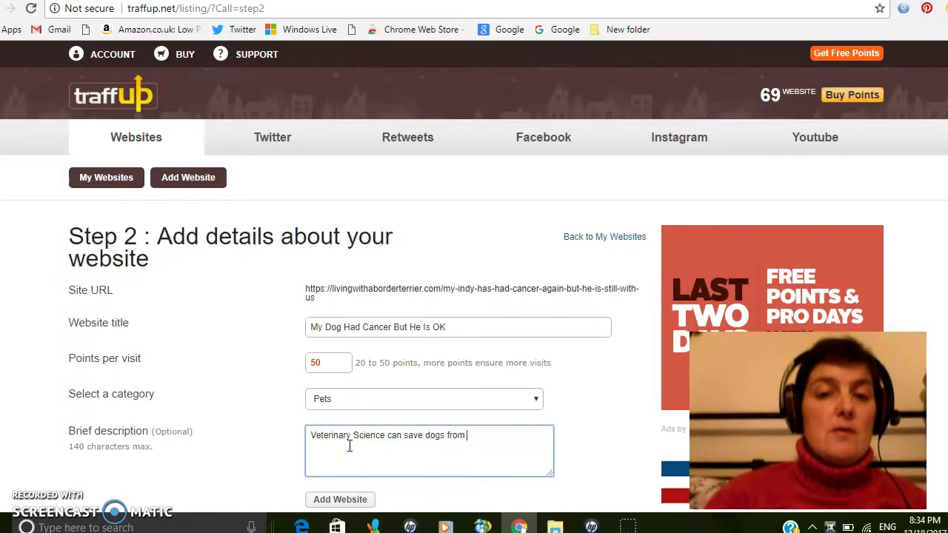
text(cancer now)
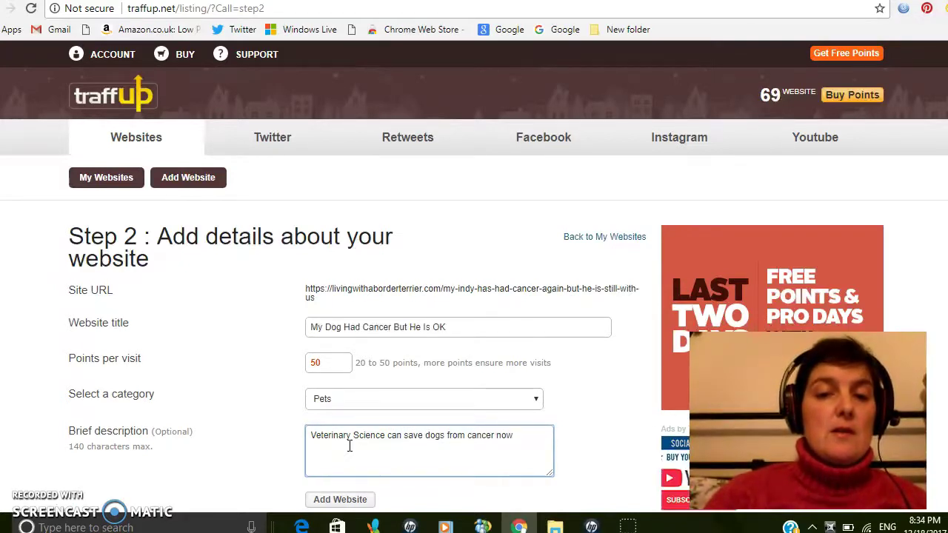
text(adays.)
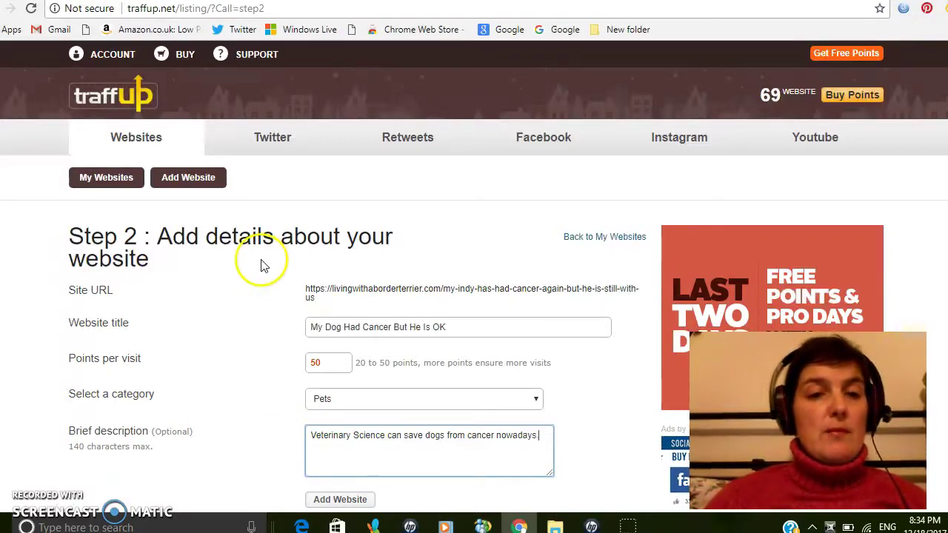
scroll(243, 292, down, 5)
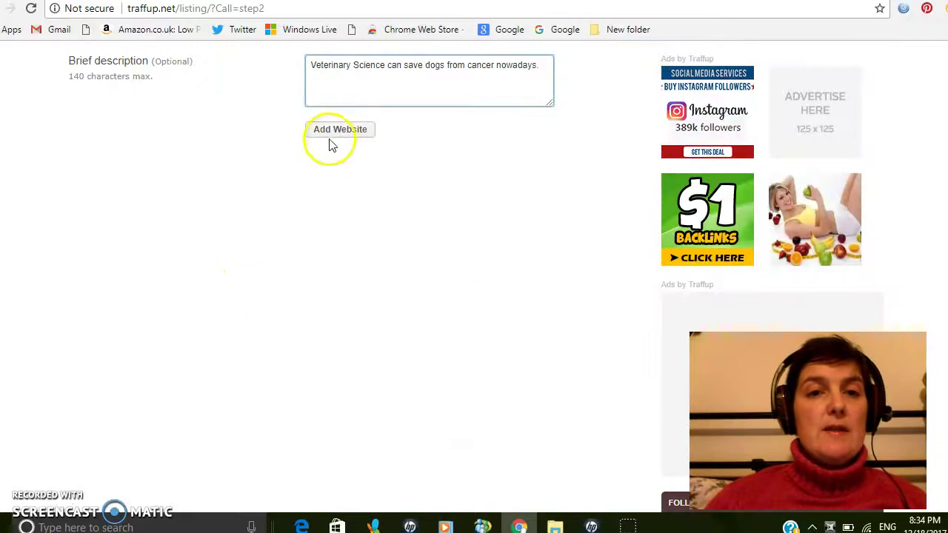
Submit the listing with Add Website, then go to the Websites tab
click(330, 131)
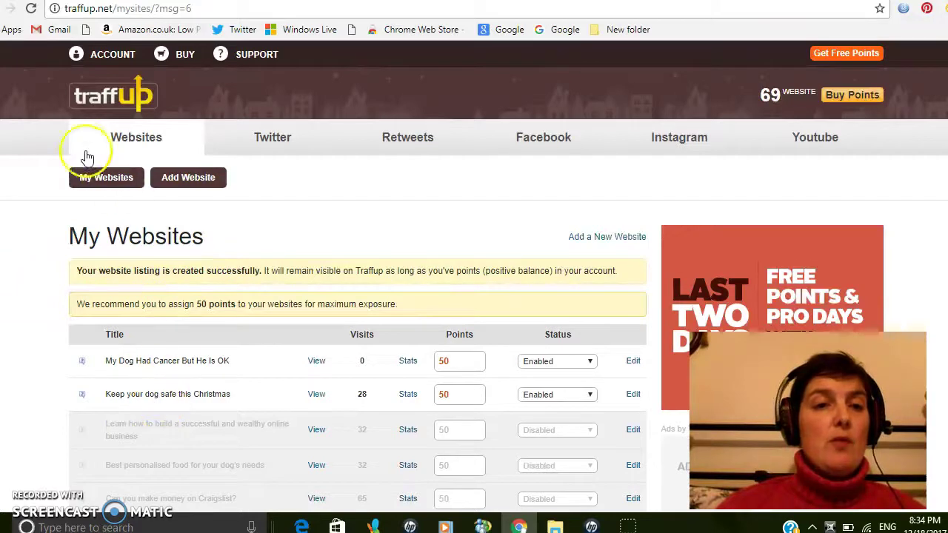
click(111, 149)
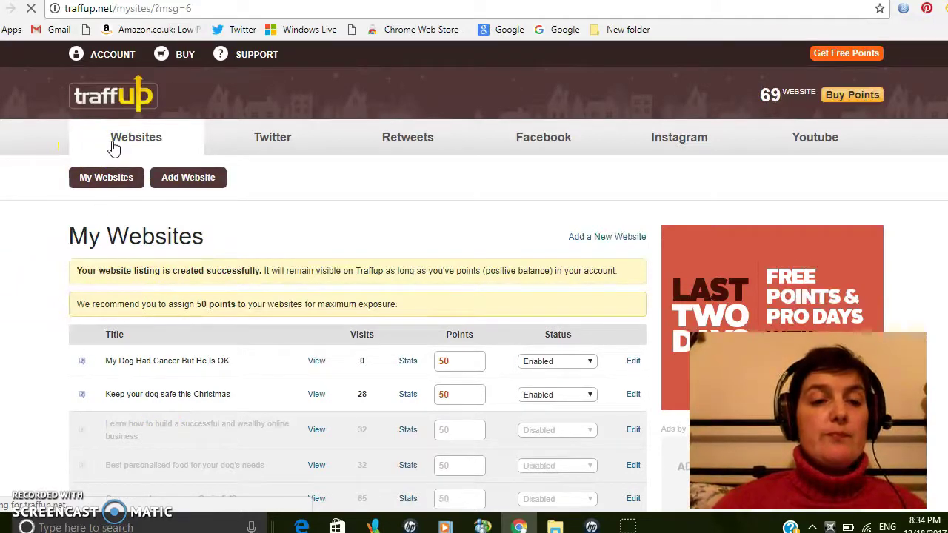
Open All Websites and point out the 'Keep your dog safe this Christmas' listing
click(130, 144)
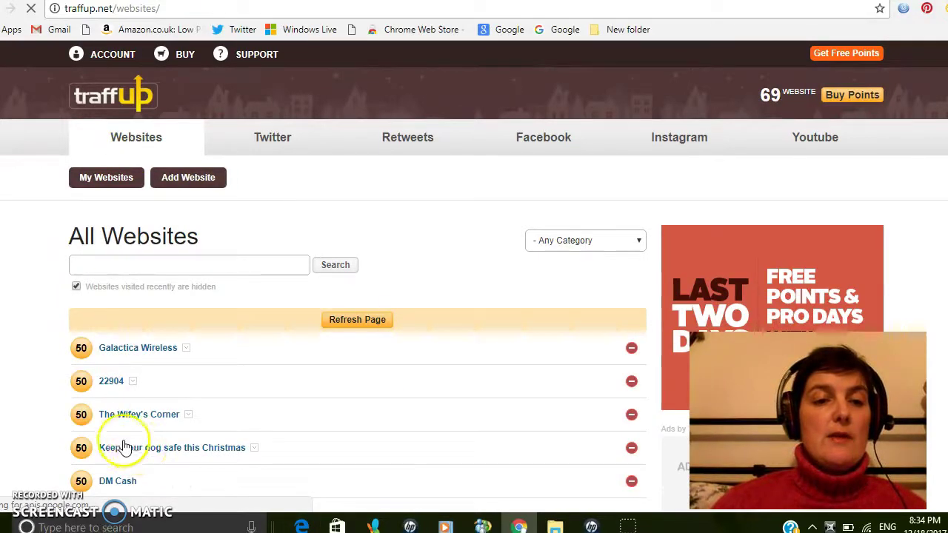
click(236, 456)
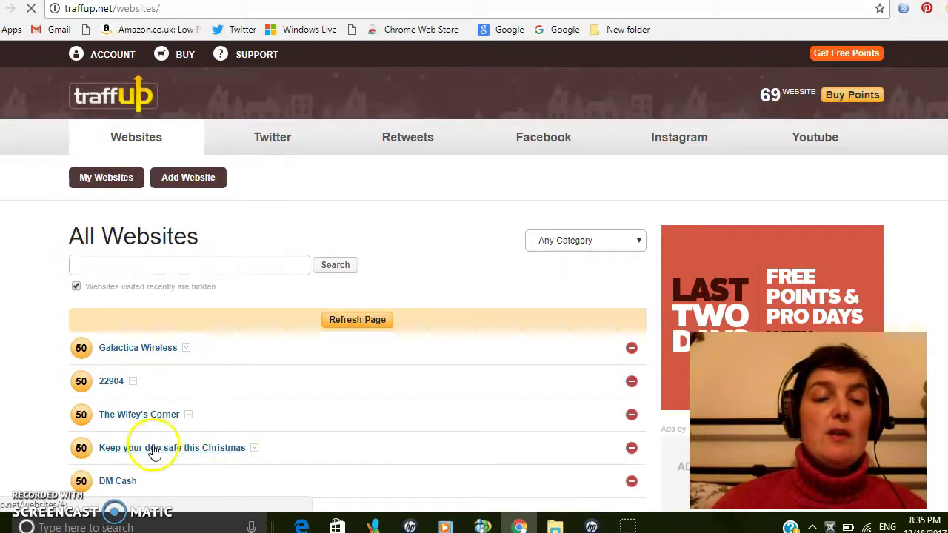
click(77, 439)
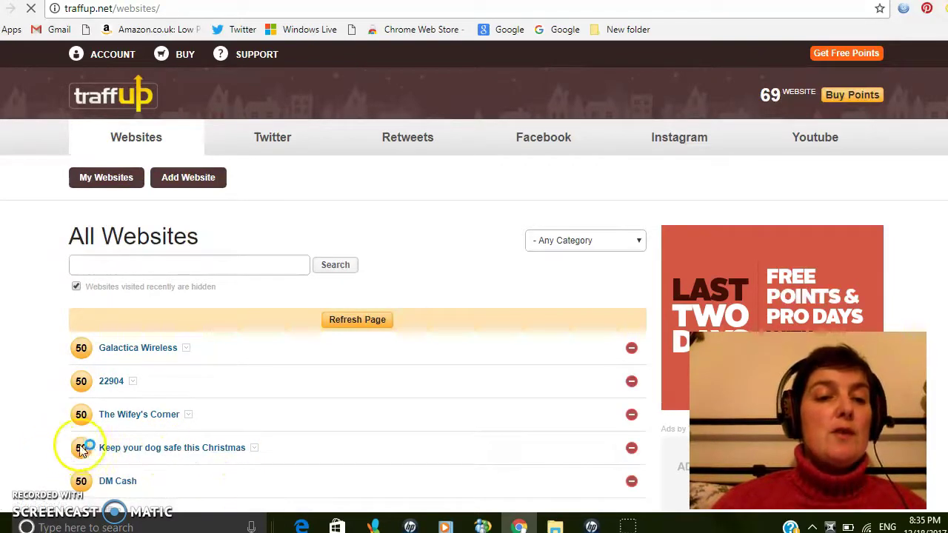
click(60, 437)
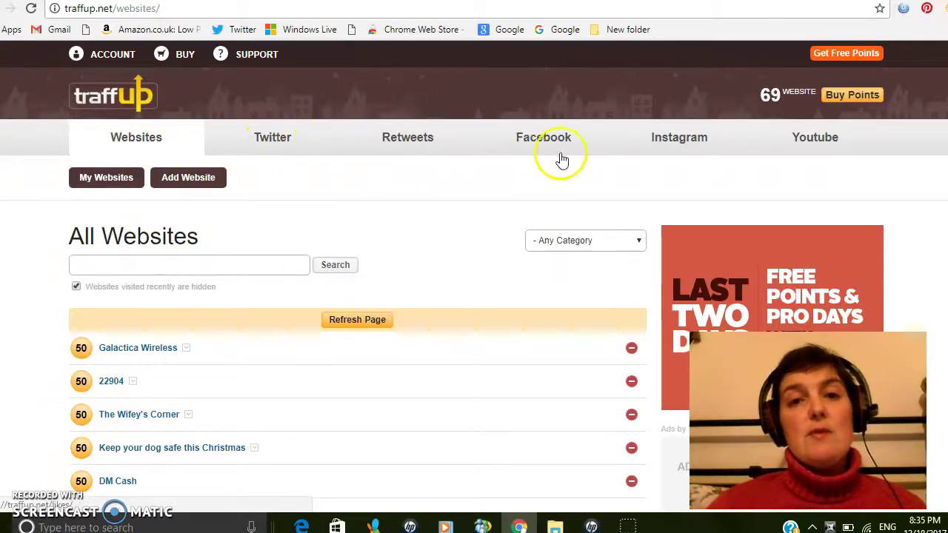
Open Get Free Points to view the Affiliate Program's referral point rewards
click(841, 54)
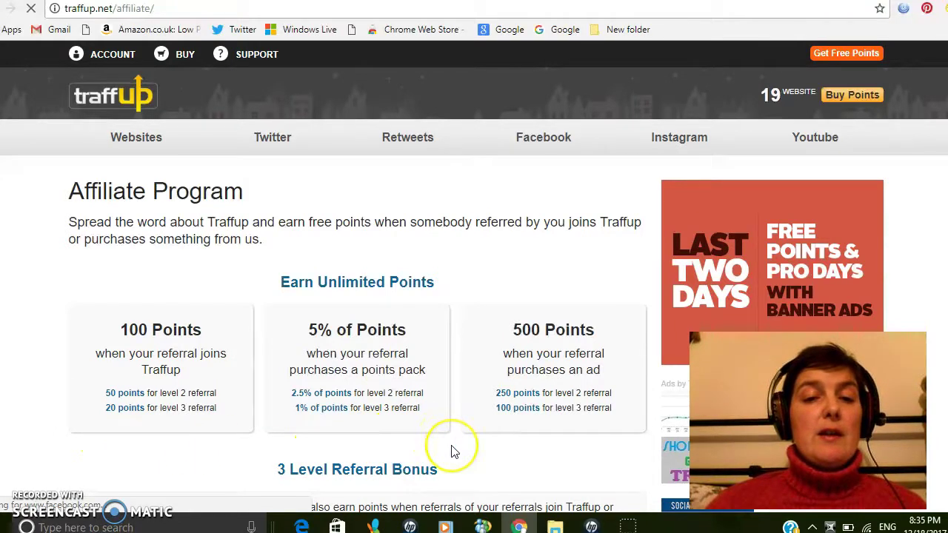
scroll(454, 452, down, 1)
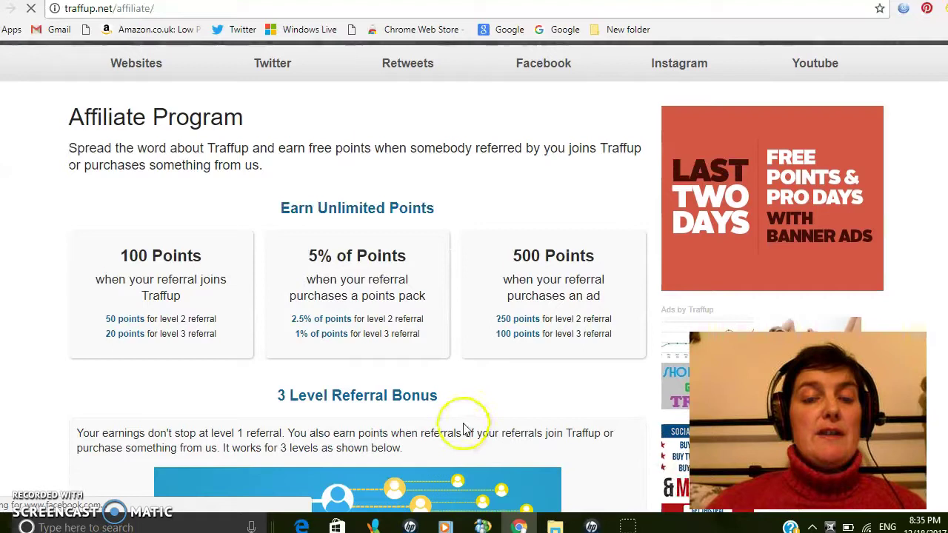